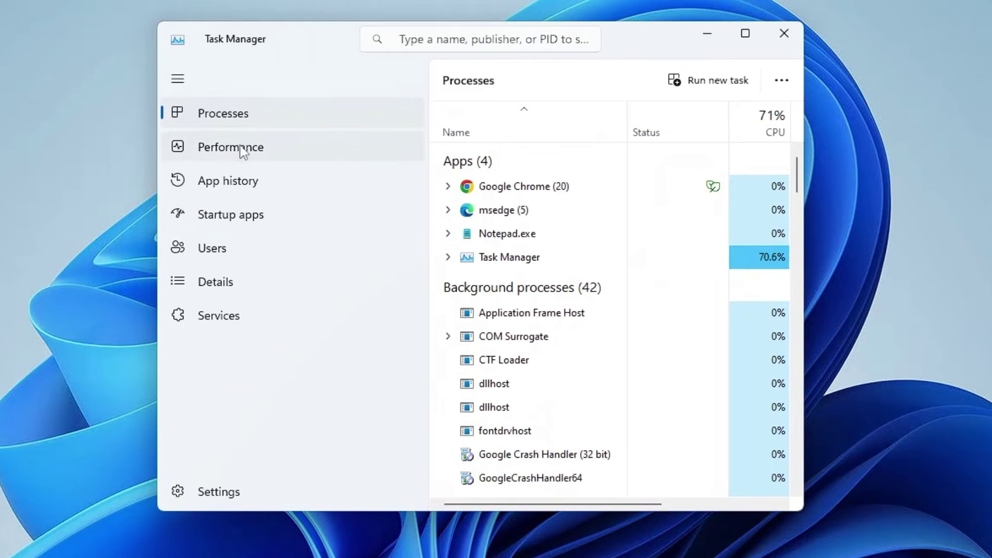
View the CPU performance figures in Task Manager and minimize its window
click(227, 147)
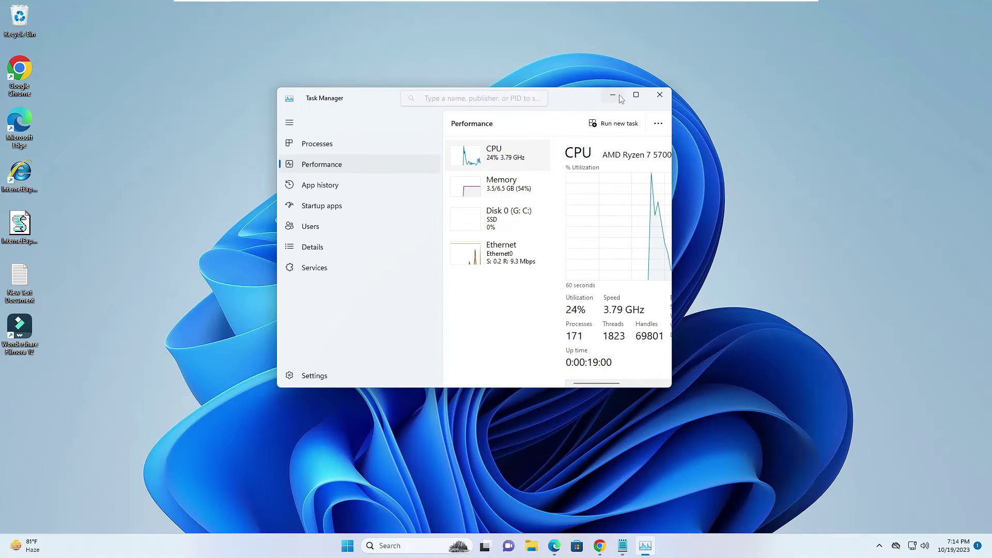
click(613, 95)
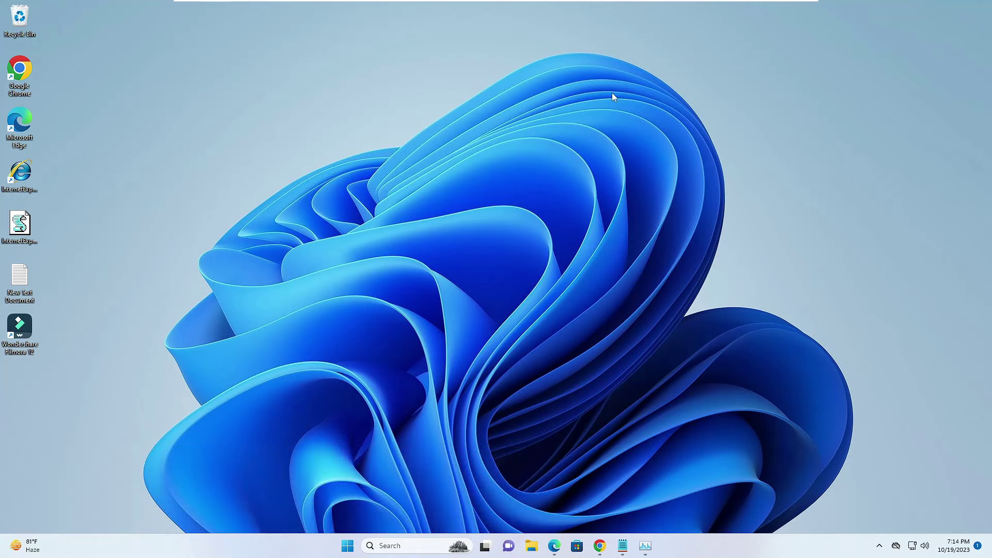
Open the installed apps list in Windows Settings and uninstall Clipchamp – Video Editor
right_click(351, 551)
click(332, 434)
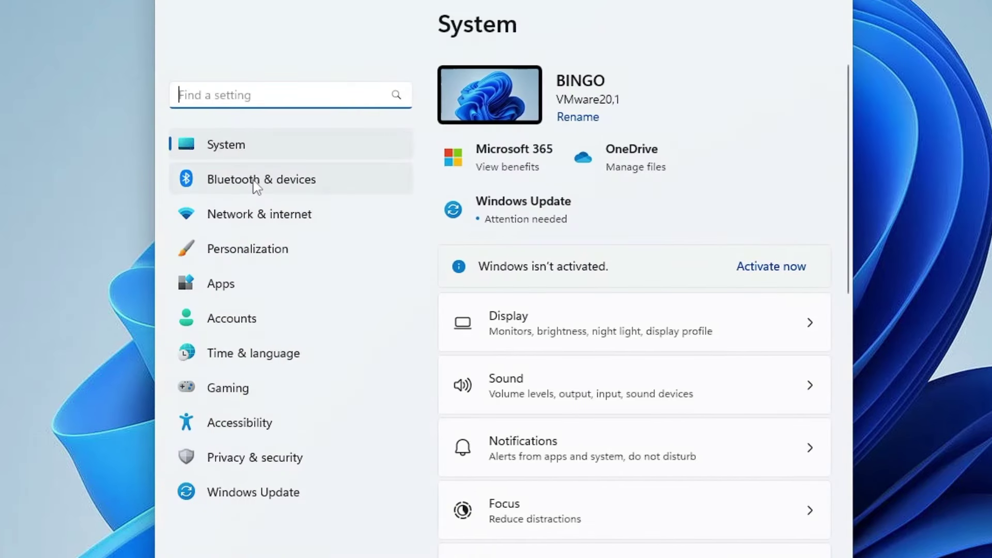
click(264, 288)
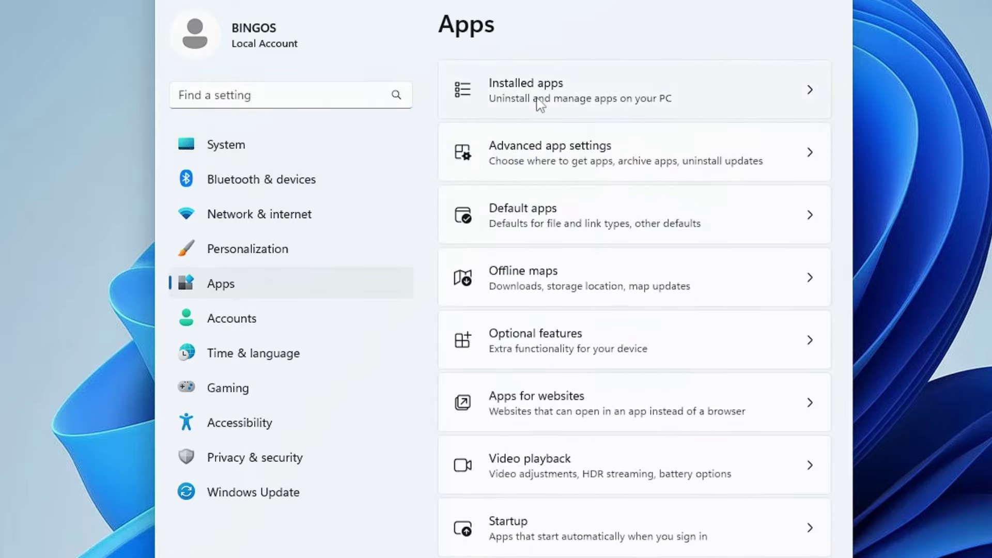
click(595, 98)
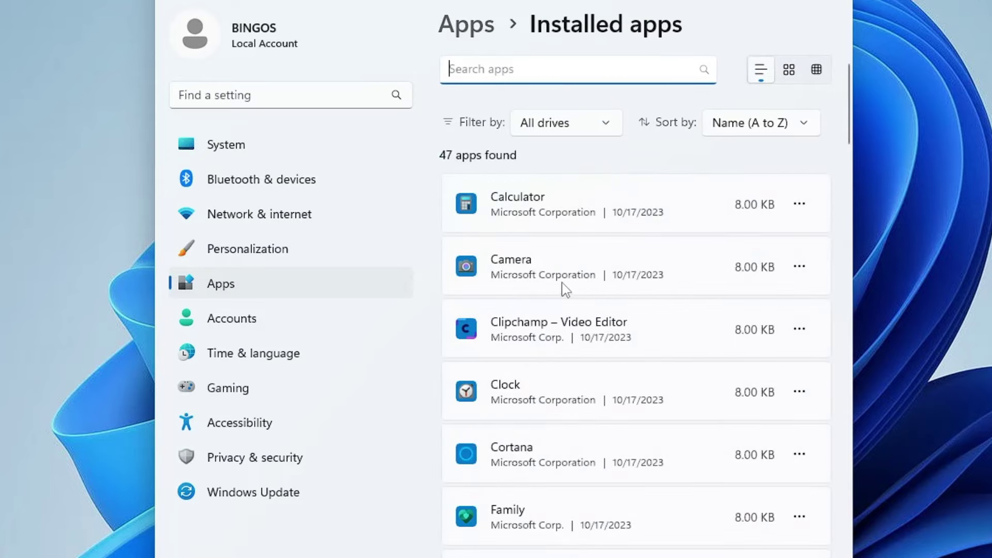
scroll(500, 308, down, 2)
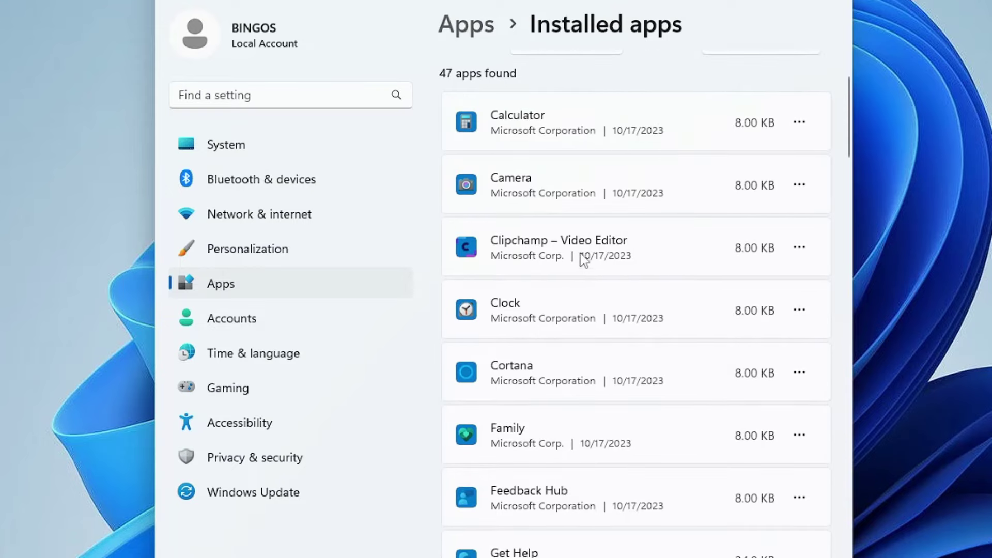
click(801, 248)
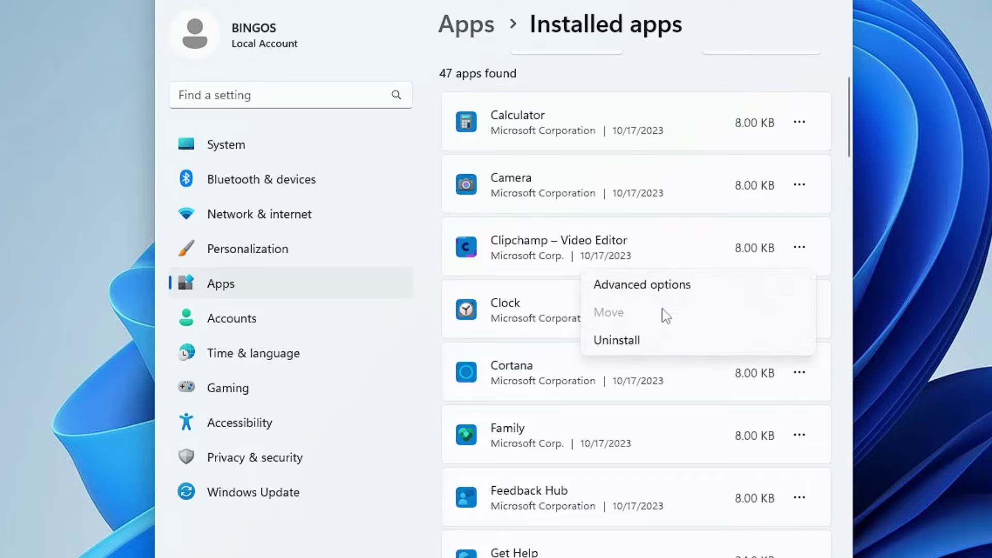
click(633, 348)
click(773, 344)
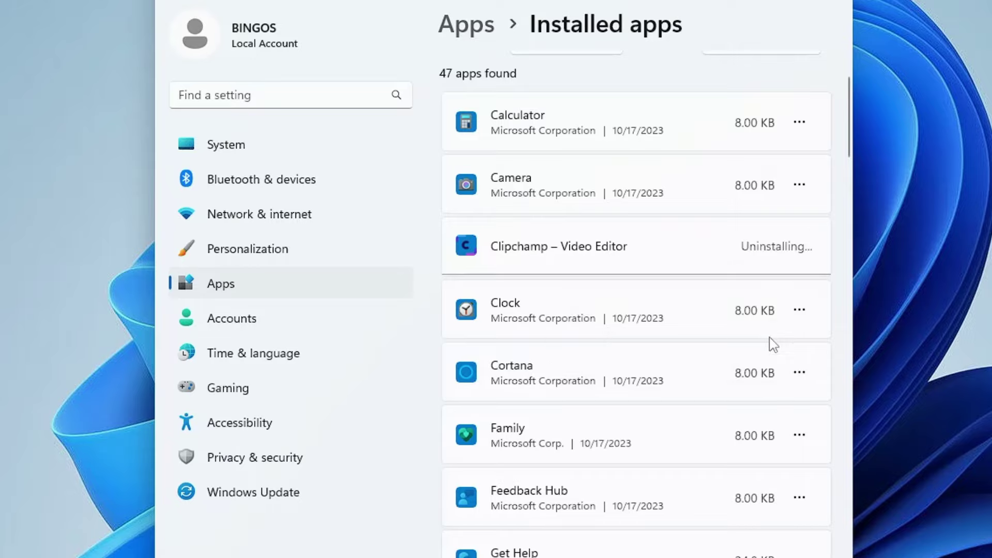
Look through the remaining installed apps for unneeded ones, checking the options available for Microsoft News
scroll(629, 349, down, 5)
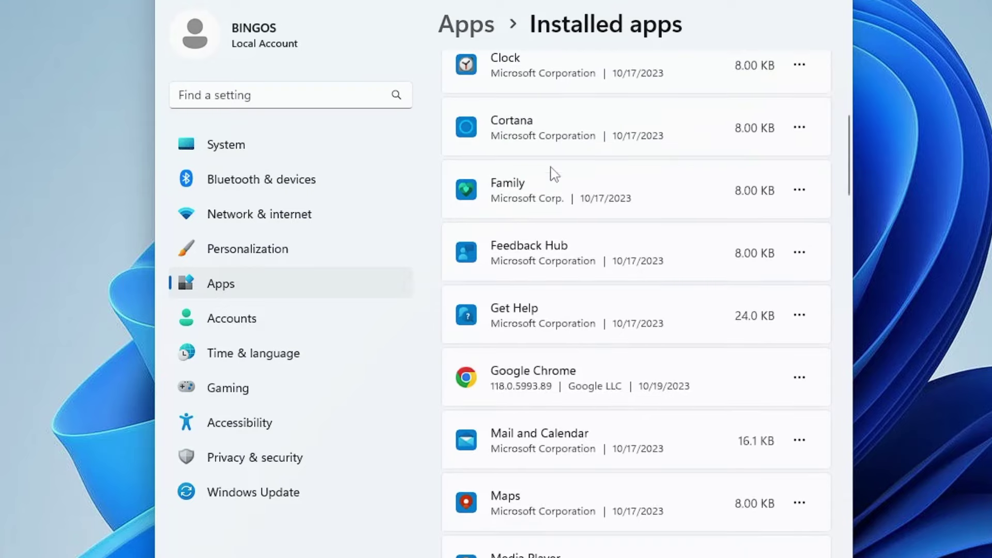
scroll(486, 377, down, 1)
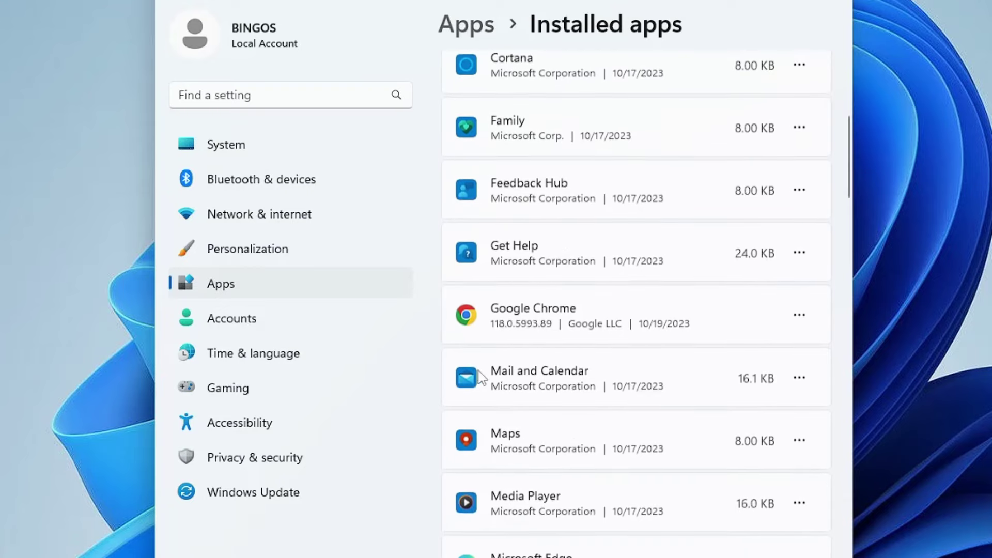
scroll(546, 371, down, 4)
scroll(548, 373, down, 4)
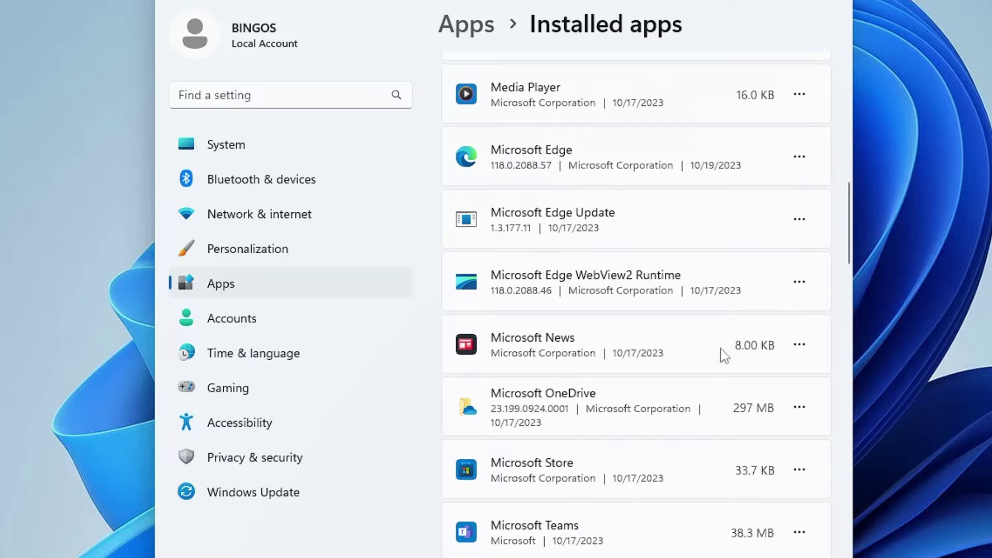
click(799, 345)
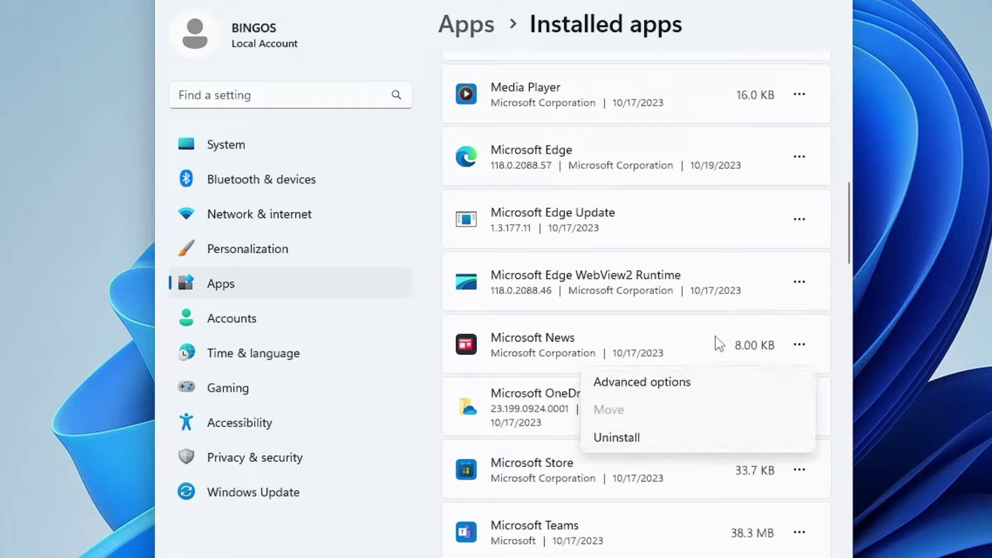
click(734, 329)
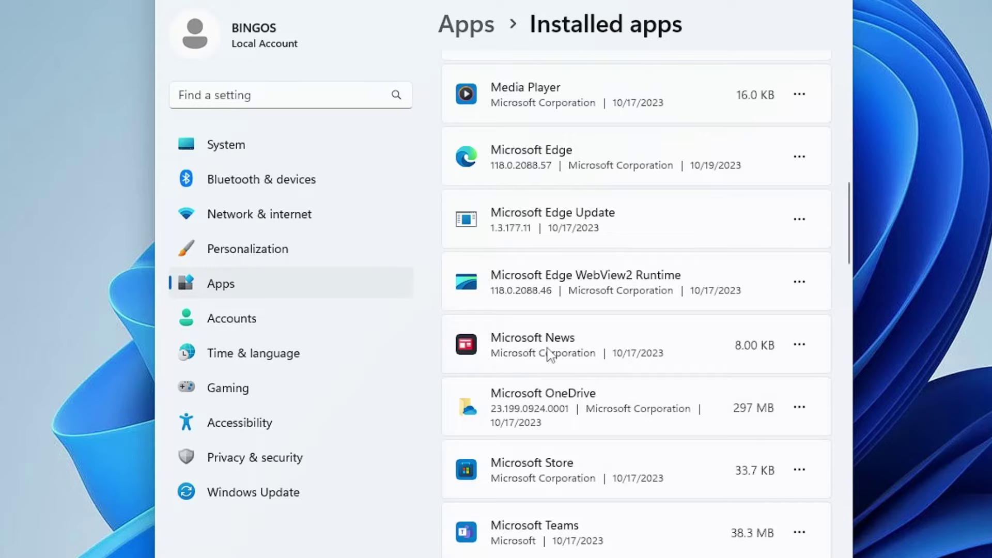
scroll(550, 356, down, 10)
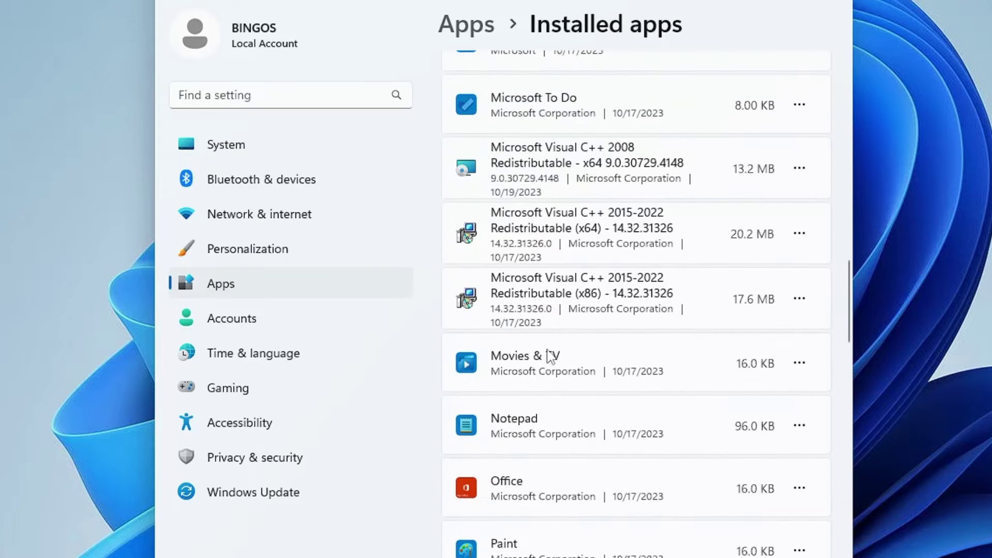
scroll(552, 356, down, 5)
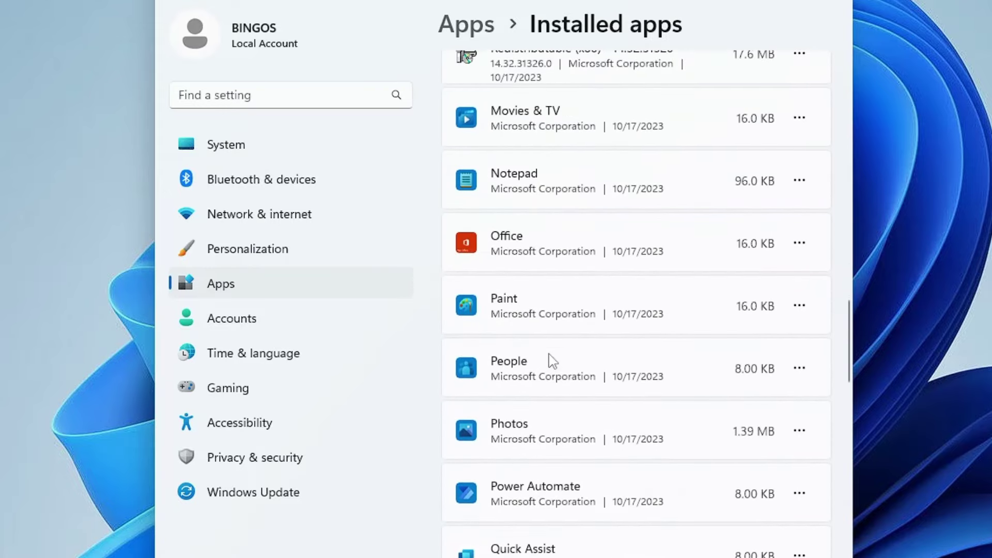
scroll(552, 361, down, 3)
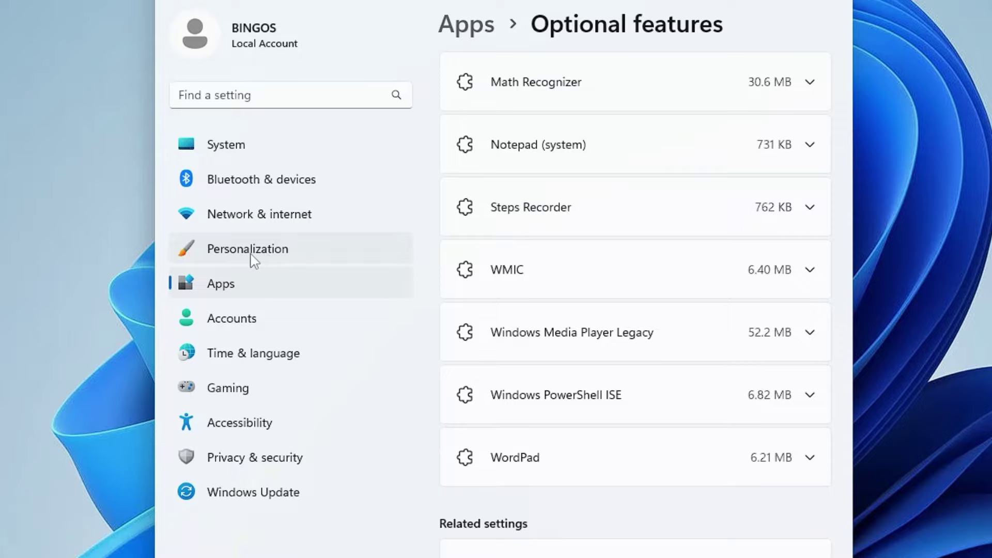
Open the Personalization color settings and examine the transparency effects option
click(252, 254)
scroll(587, 321, down, 5)
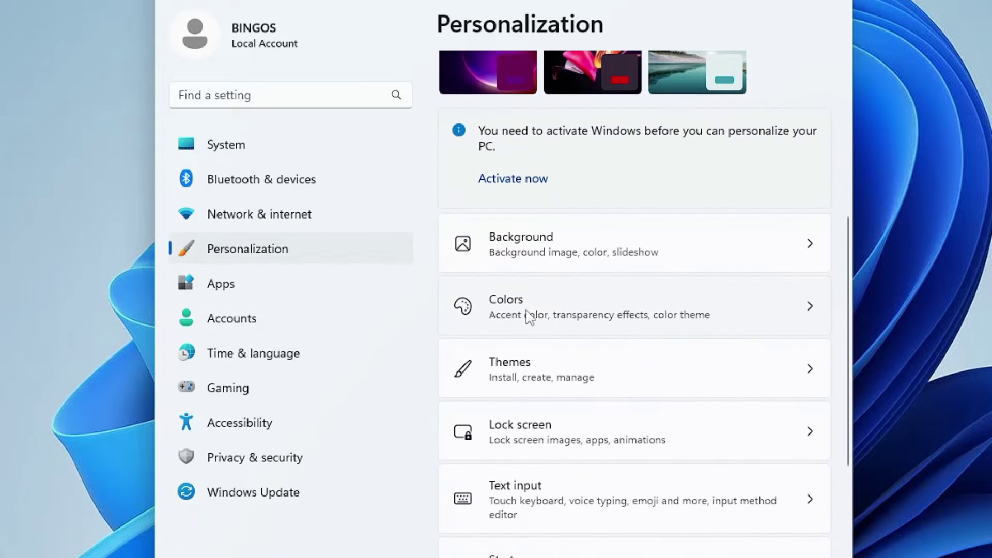
click(539, 312)
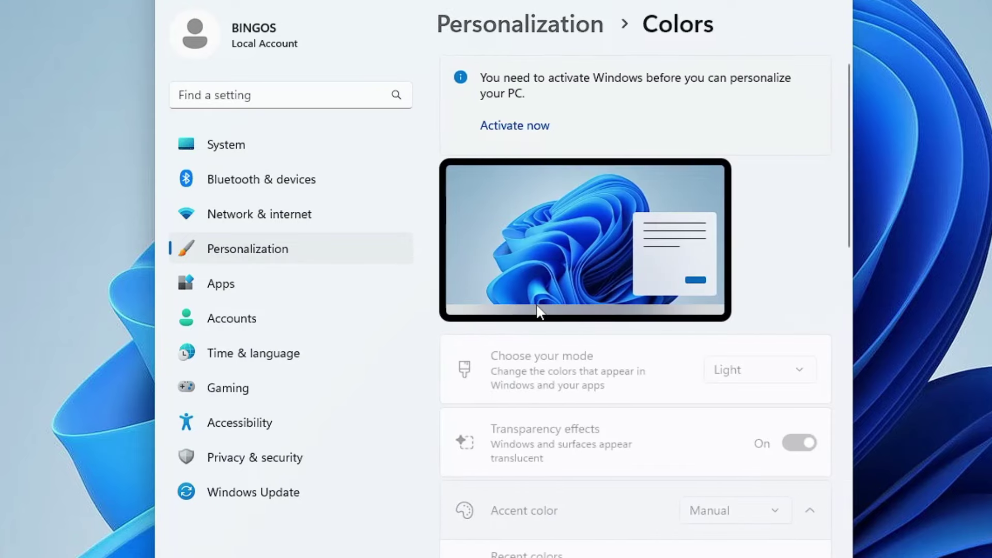
scroll(538, 312, down, 3)
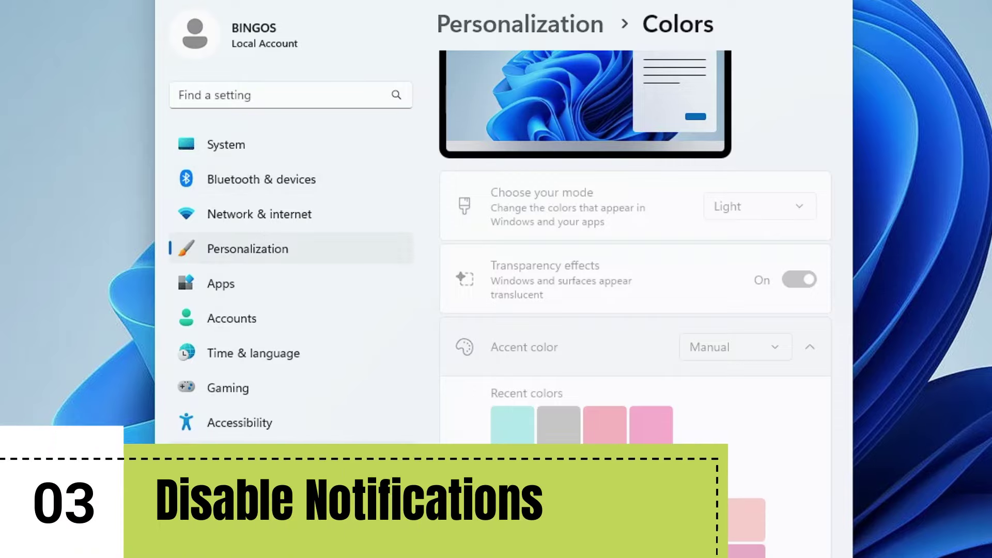
Turn off language-list website content, app-launch tracking and suggested Settings content in the General privacy permissions
click(246, 460)
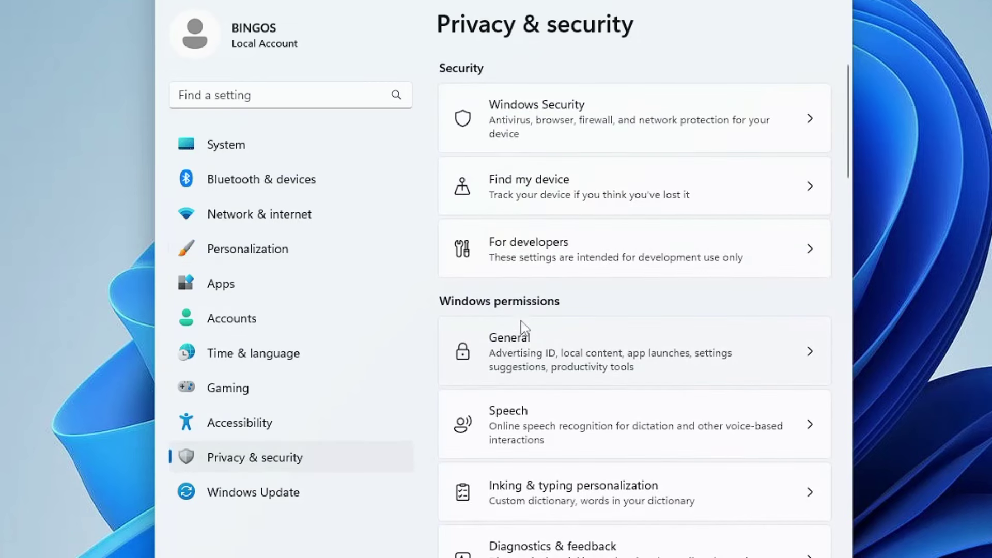
scroll(501, 362, down, 1)
scroll(504, 368, down, 2)
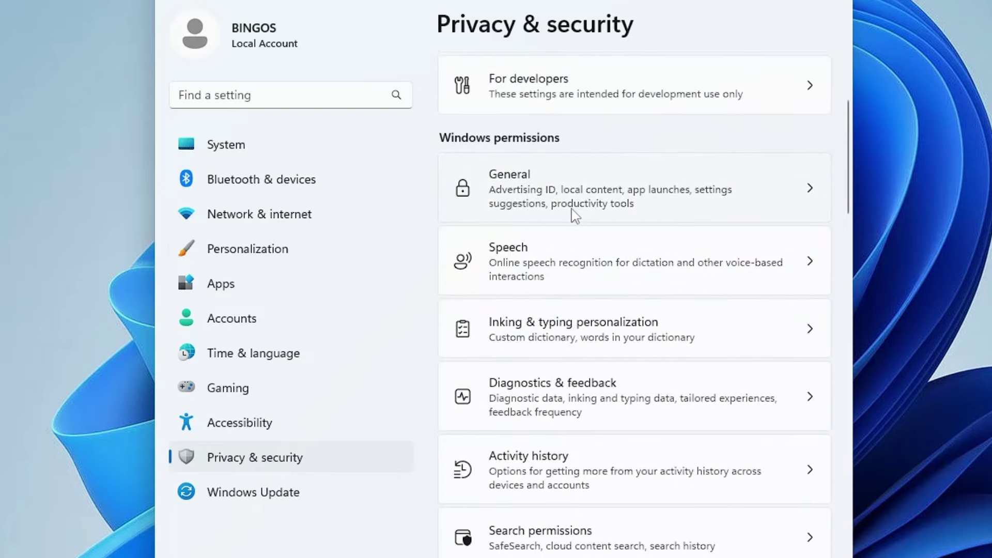
click(612, 195)
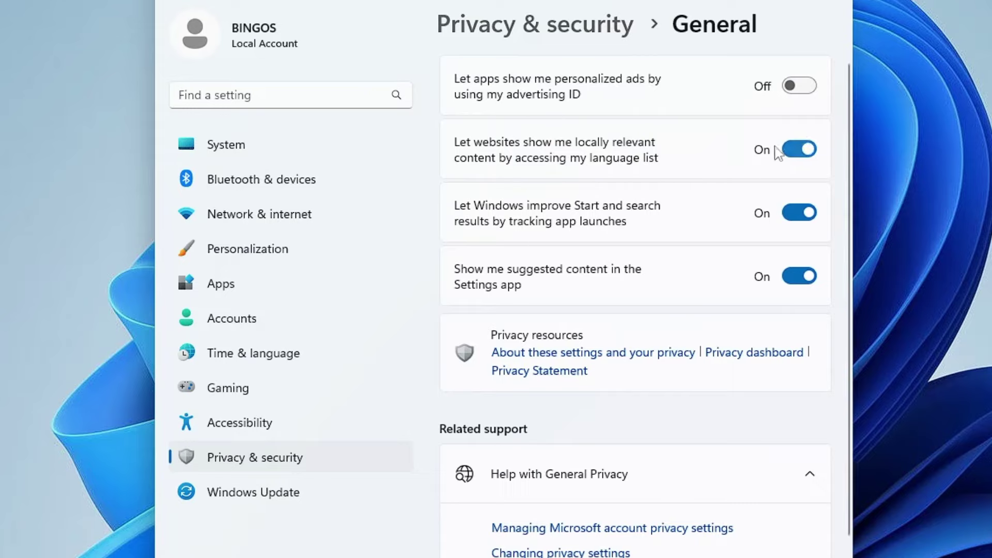
click(792, 154)
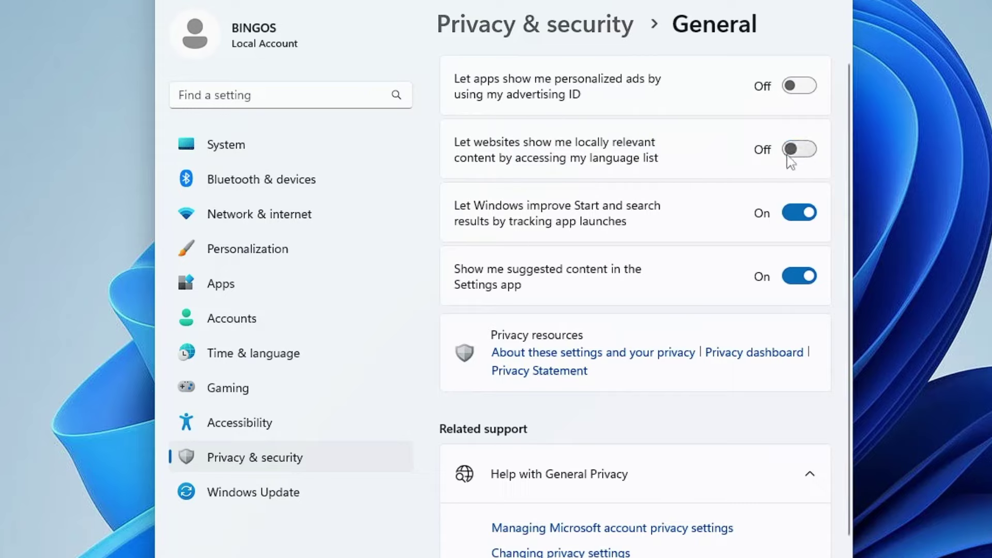
click(799, 213)
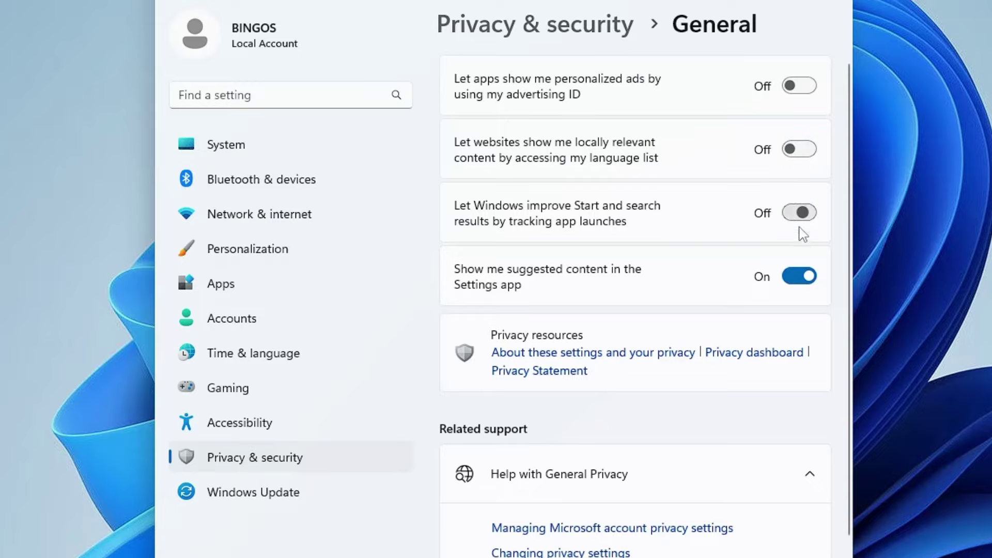
click(806, 277)
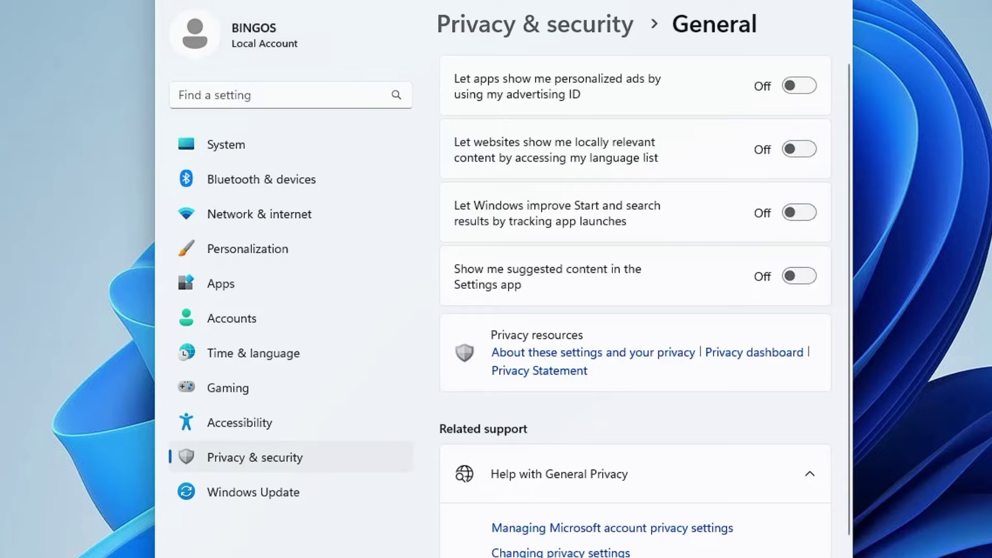
click(532, 24)
Check the Speech privacy page and turn off the custom inking and typing dictionary
click(540, 417)
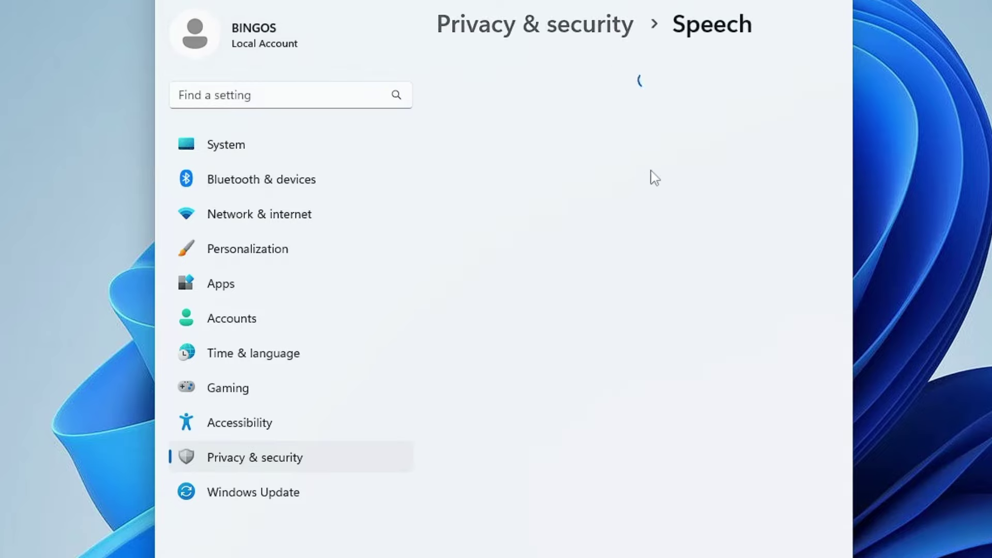
click(533, 25)
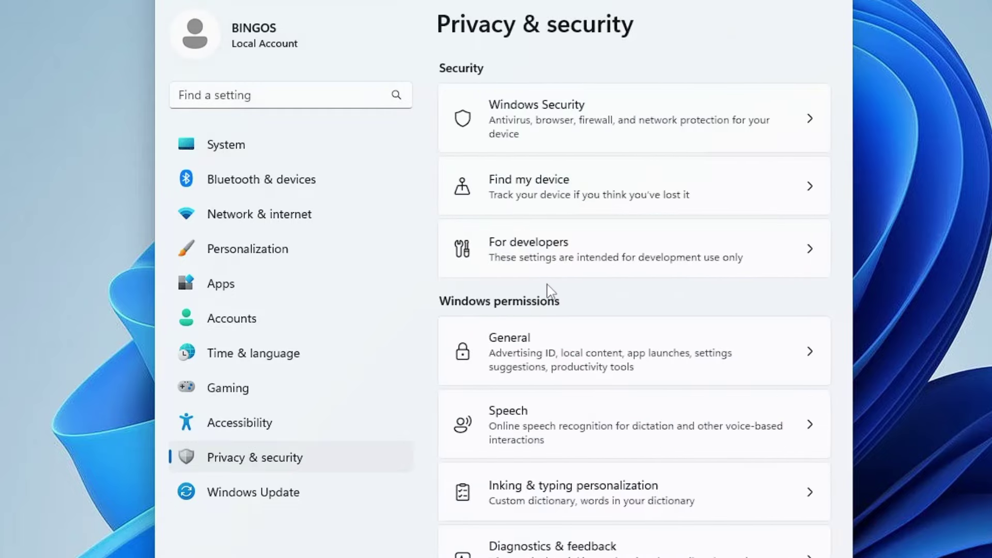
scroll(547, 281, down, 3)
click(575, 340)
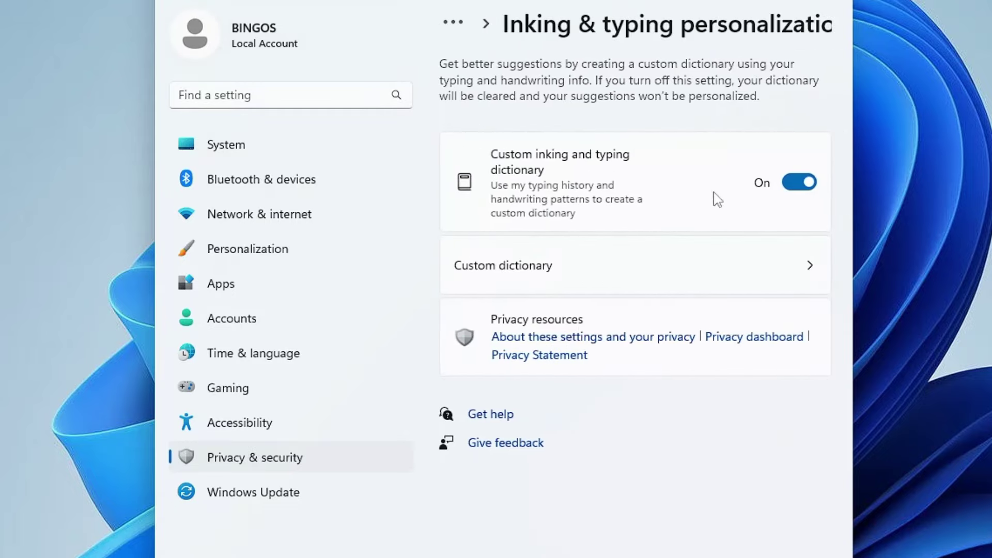
click(796, 183)
key(alt+Left)
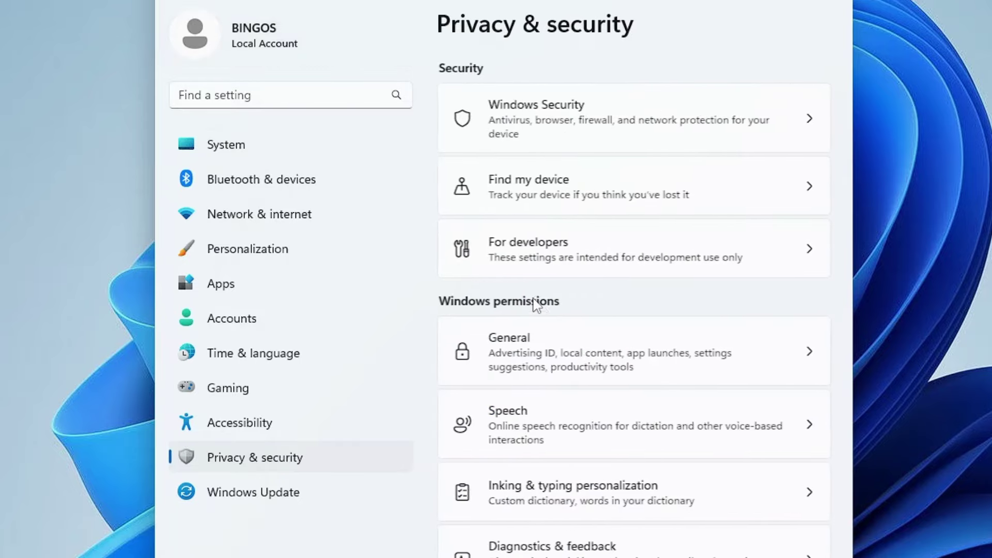
Check the Location services setting in the app permissions of Privacy & security
scroll(553, 405, down, 4)
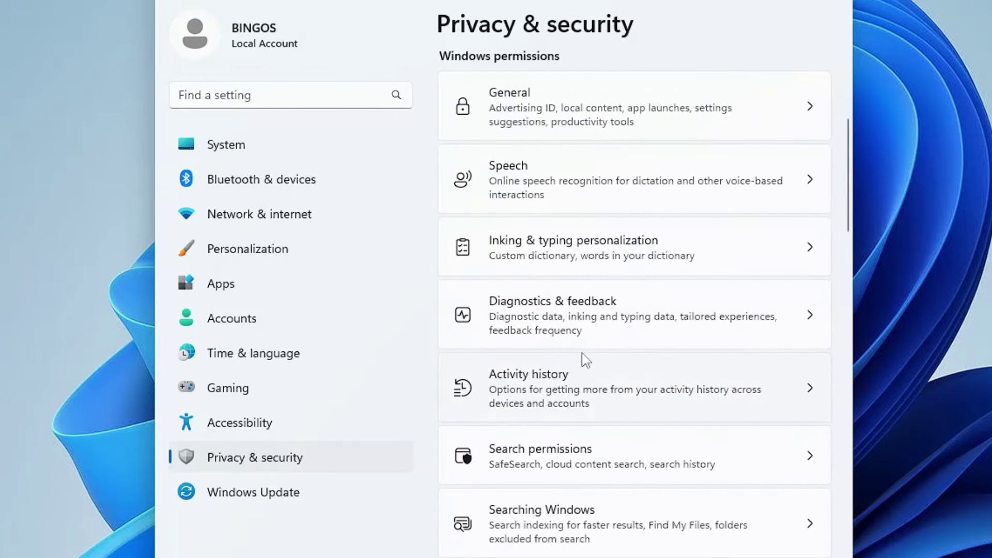
scroll(586, 359, down, 5)
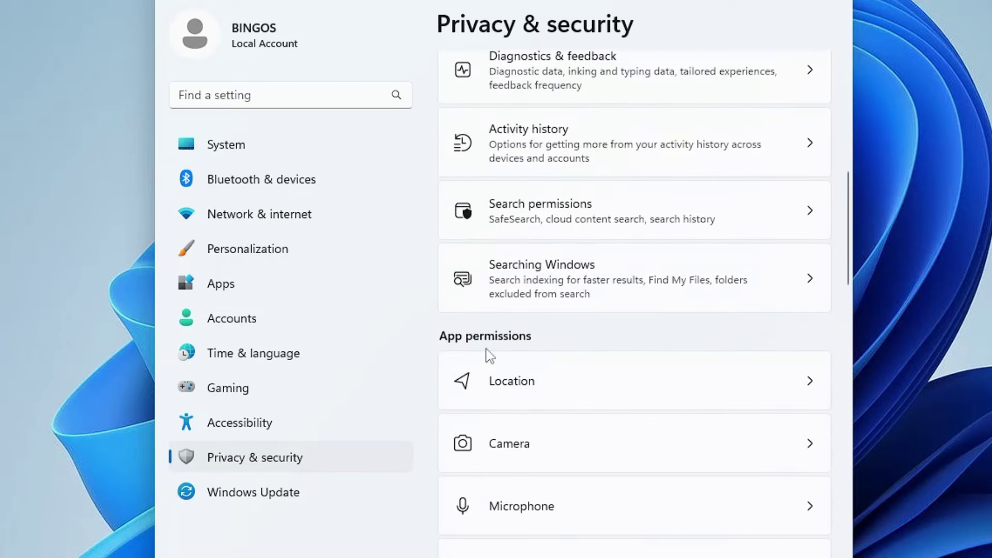
scroll(490, 355, down, 2)
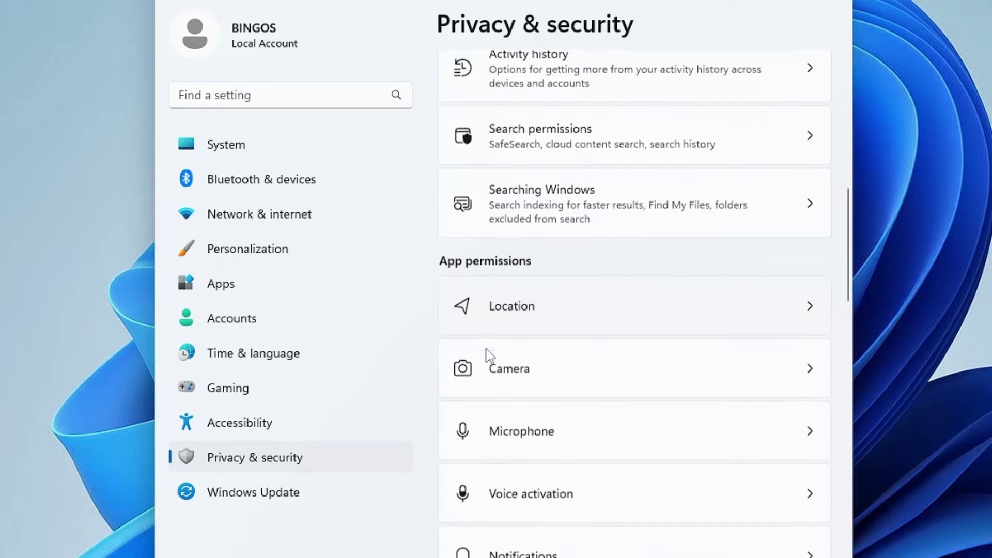
click(547, 310)
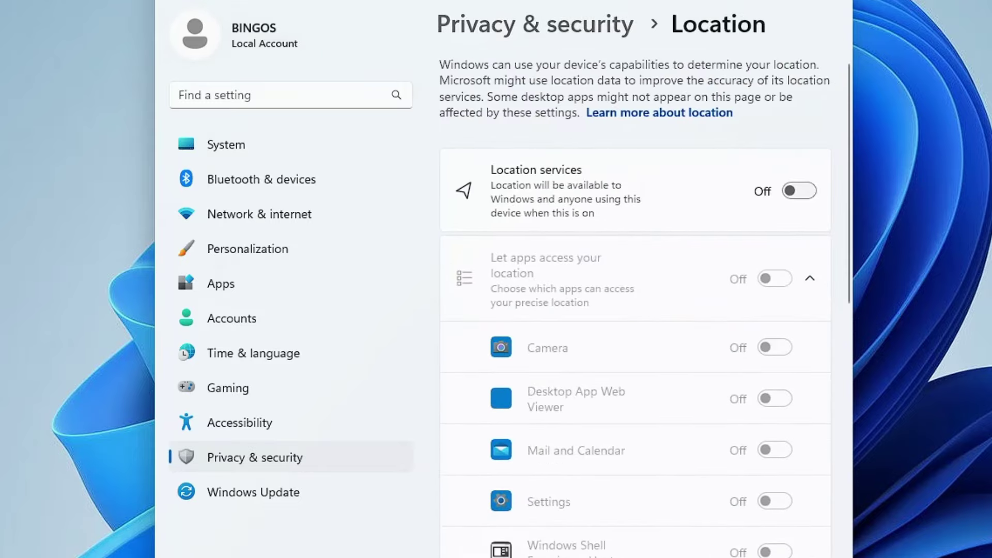
click(535, 24)
Turn off Notification access in the app permissions and look over the remaining permission categories
scroll(531, 385, down, 2)
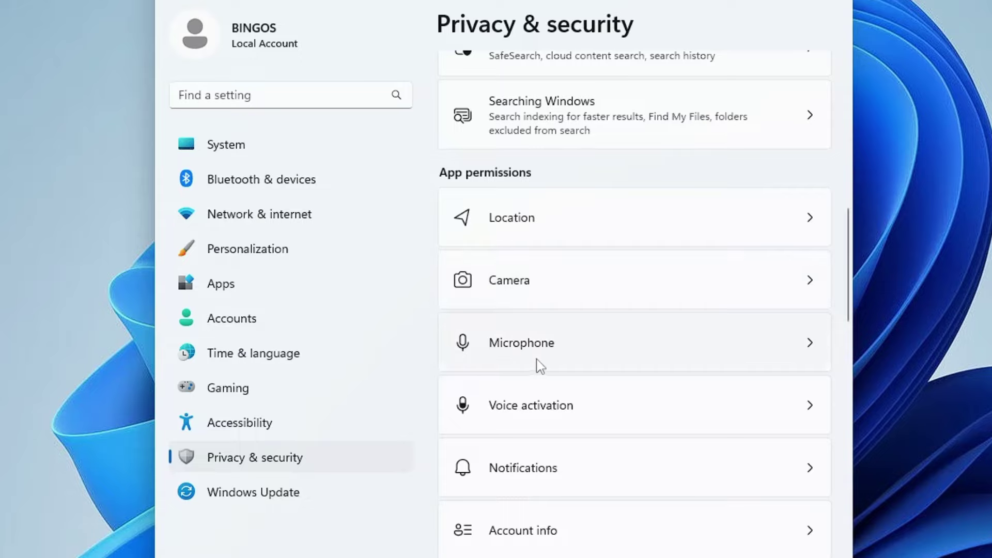
scroll(540, 362, down, 3)
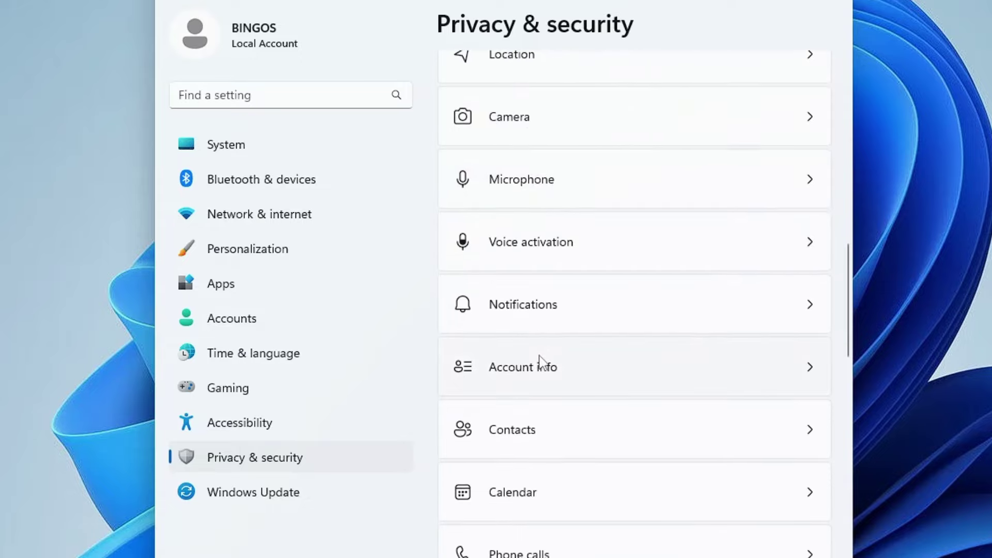
click(548, 310)
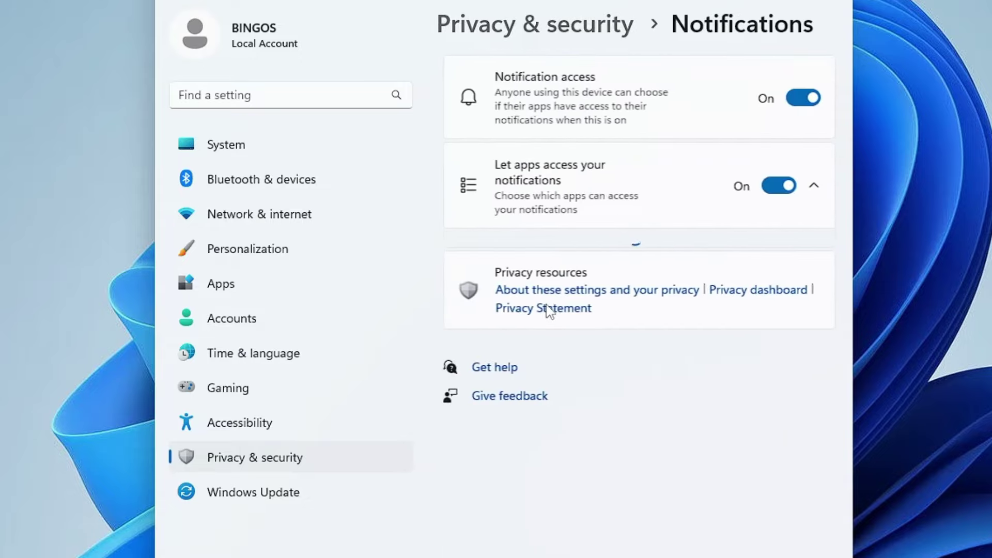
click(800, 97)
click(170, 1)
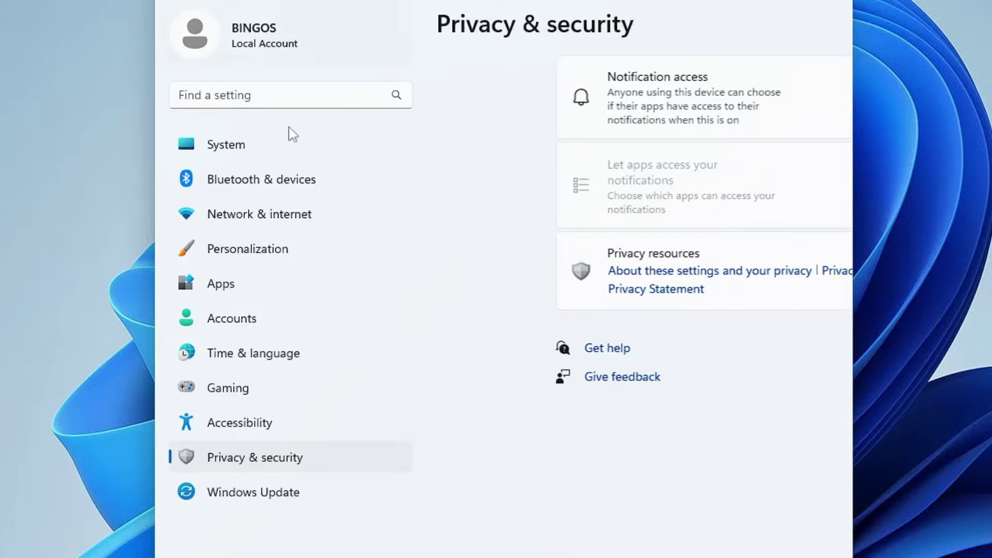
scroll(517, 315, down, 15)
scroll(543, 343, down, 3)
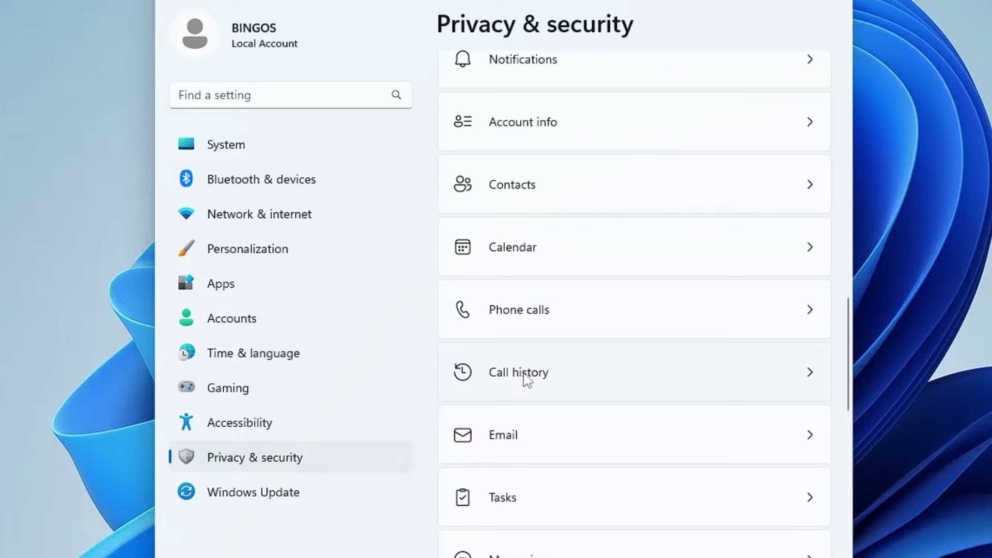
scroll(537, 540, down, 2)
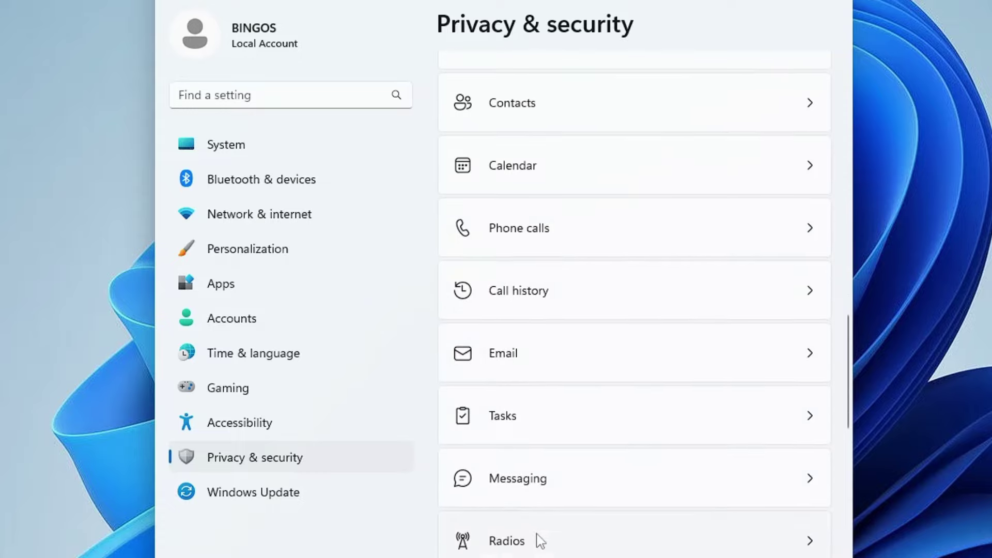
scroll(541, 540, down, 2)
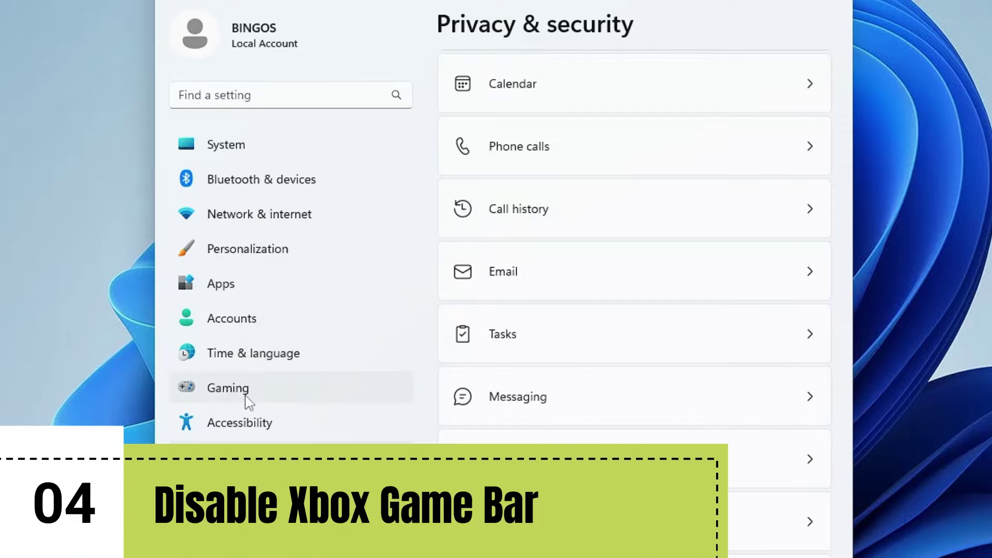
Turn off opening Xbox Game Bar with the controller button in the Gaming settings and close Settings
click(247, 401)
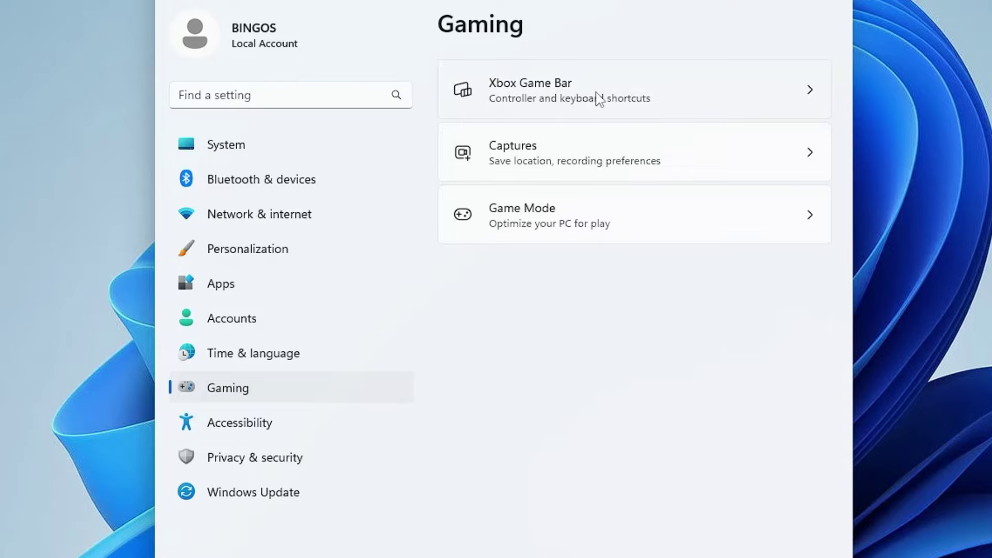
click(600, 98)
click(800, 86)
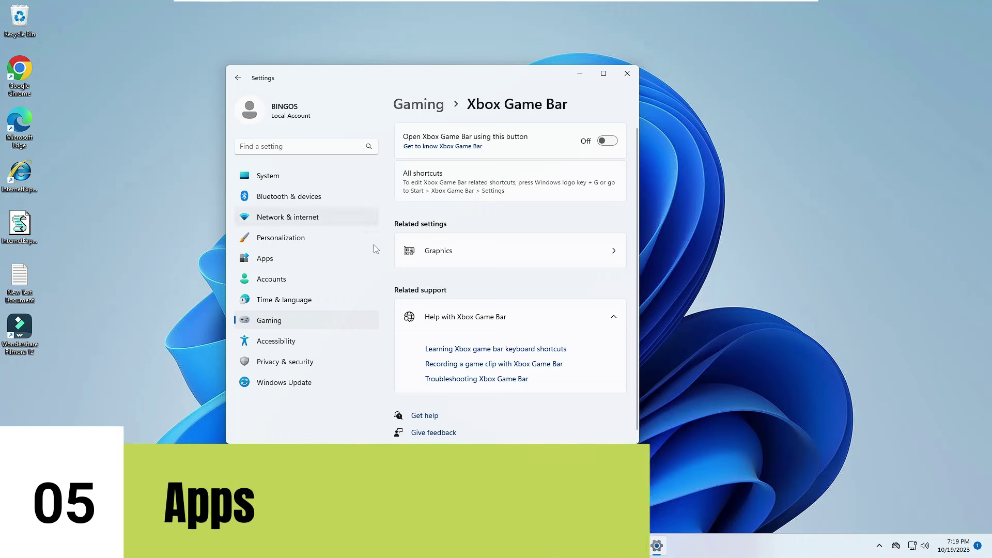
click(628, 72)
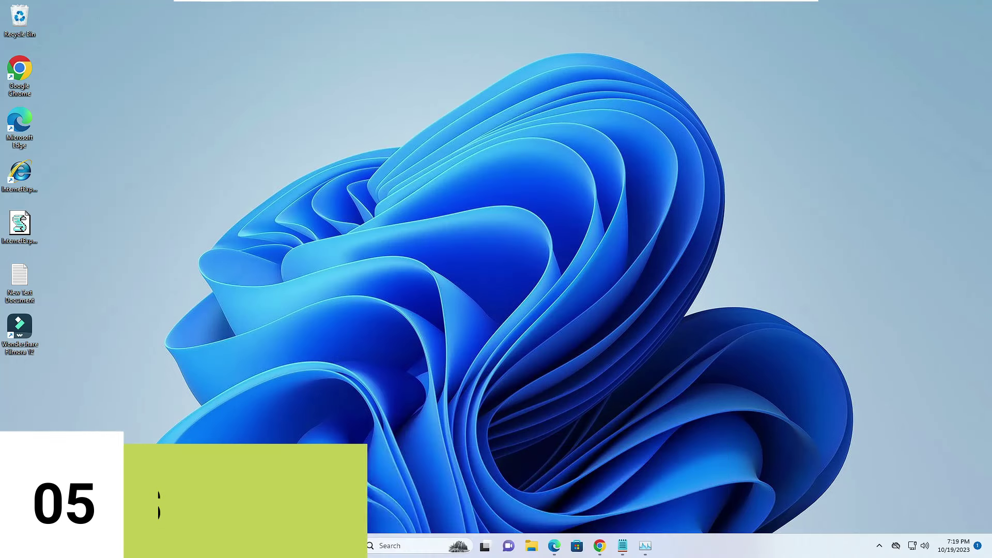
Switch to Task Manager and show its list of startup apps
key(super+x)
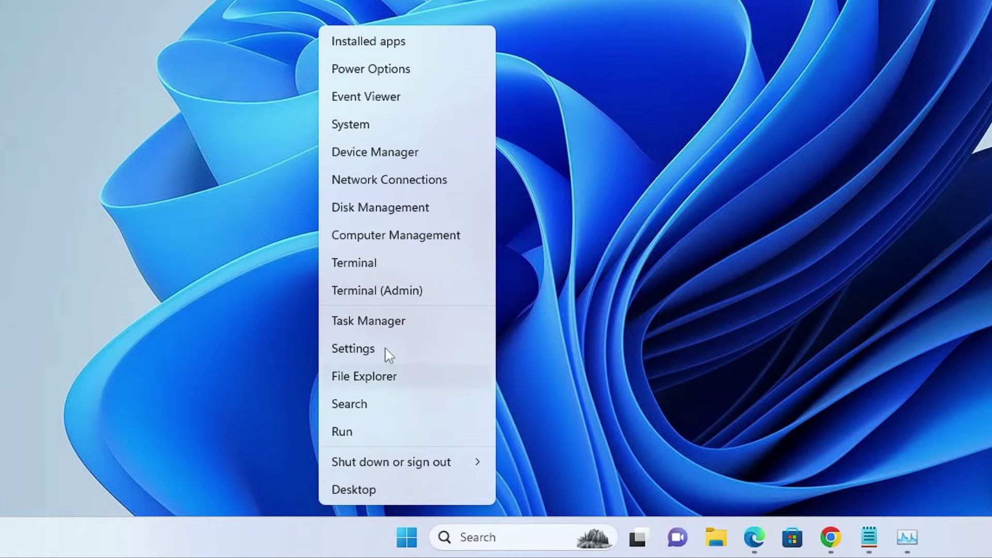
click(376, 321)
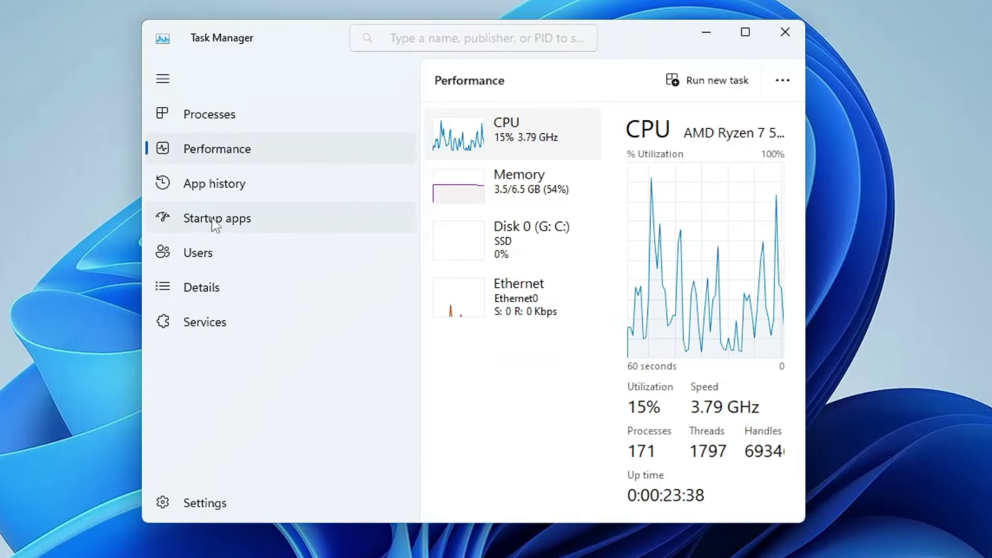
click(216, 225)
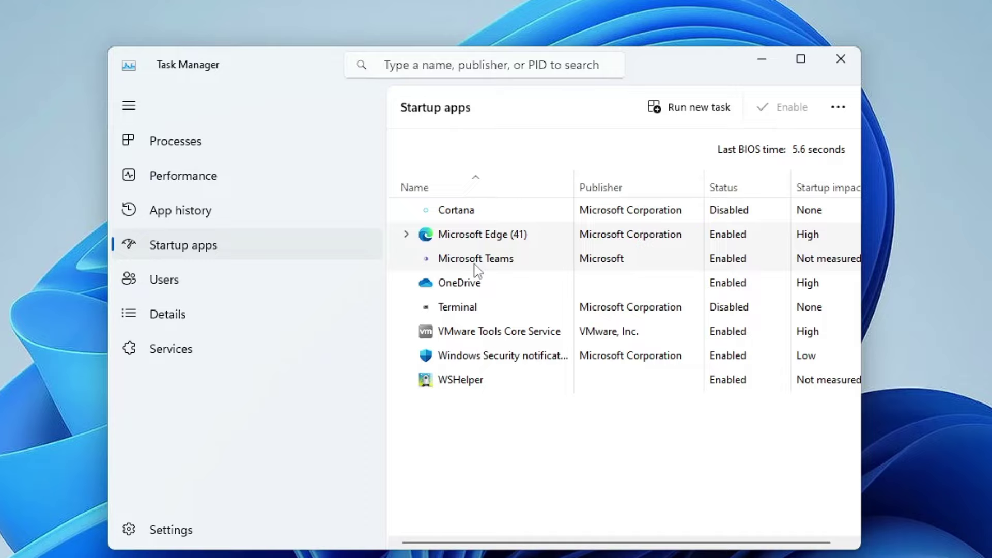
Disable Microsoft Edge, Microsoft Teams and OneDrive as startup apps
right_click(516, 240)
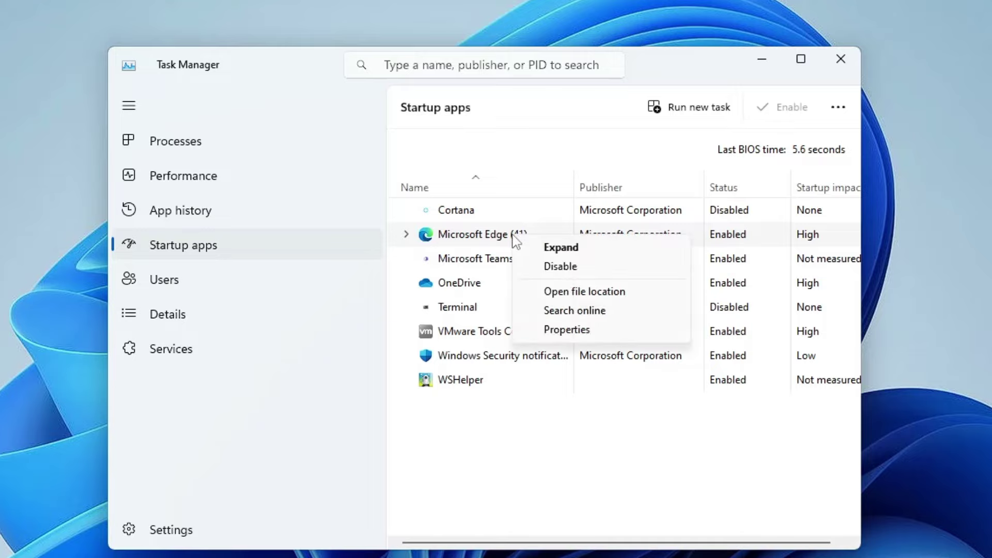
click(569, 268)
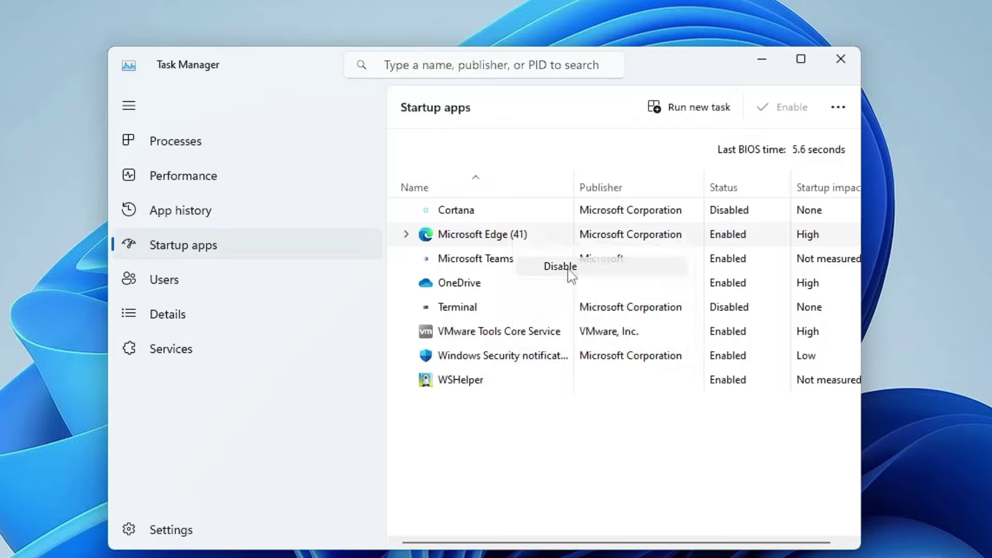
right_click(509, 261)
click(540, 272)
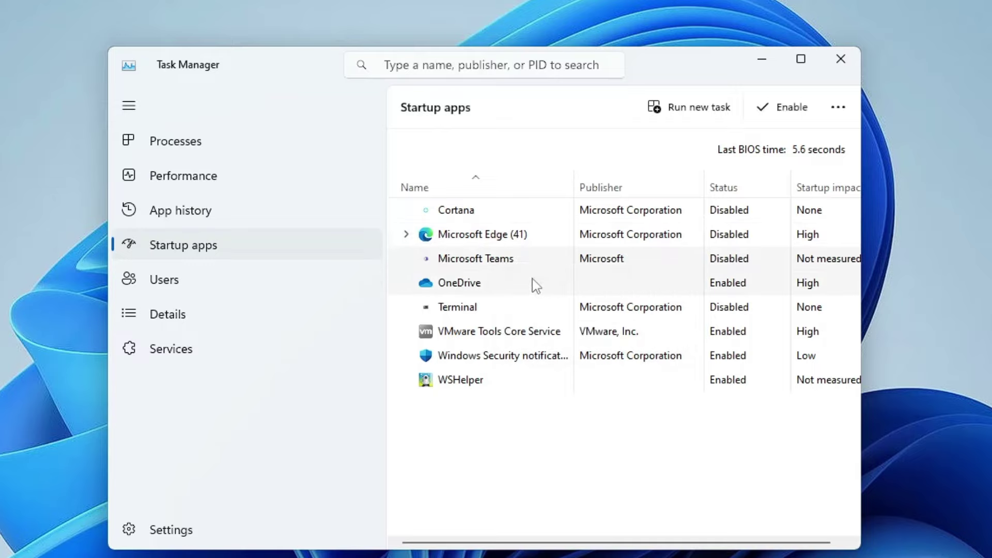
right_click(498, 290)
click(535, 302)
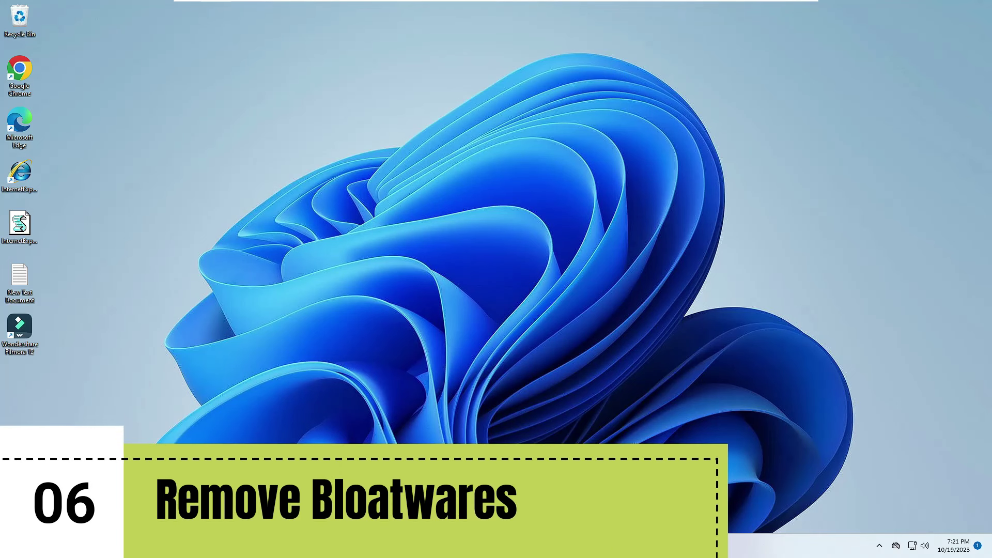
Search for cmd, launch Command Prompt as administrator and move its window toward the middle of the desktop
key(super+s)
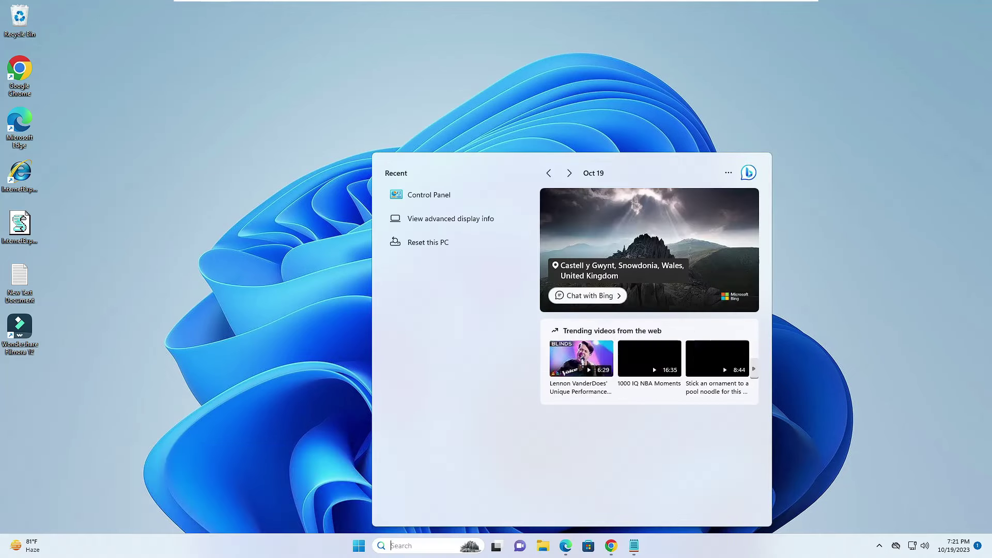
text(cmd)
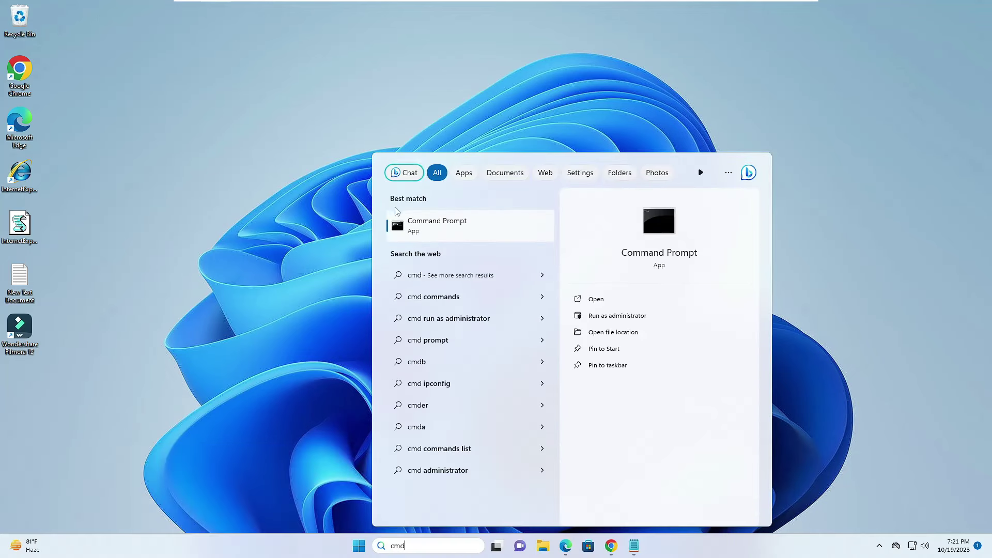
right_click(422, 222)
click(452, 231)
click(469, 354)
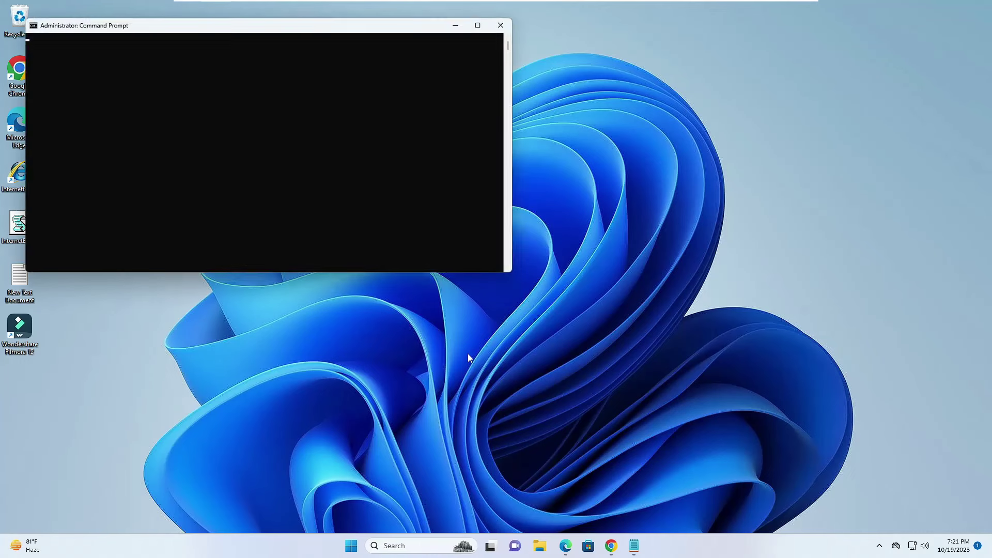
drag(317, 23, 587, 139)
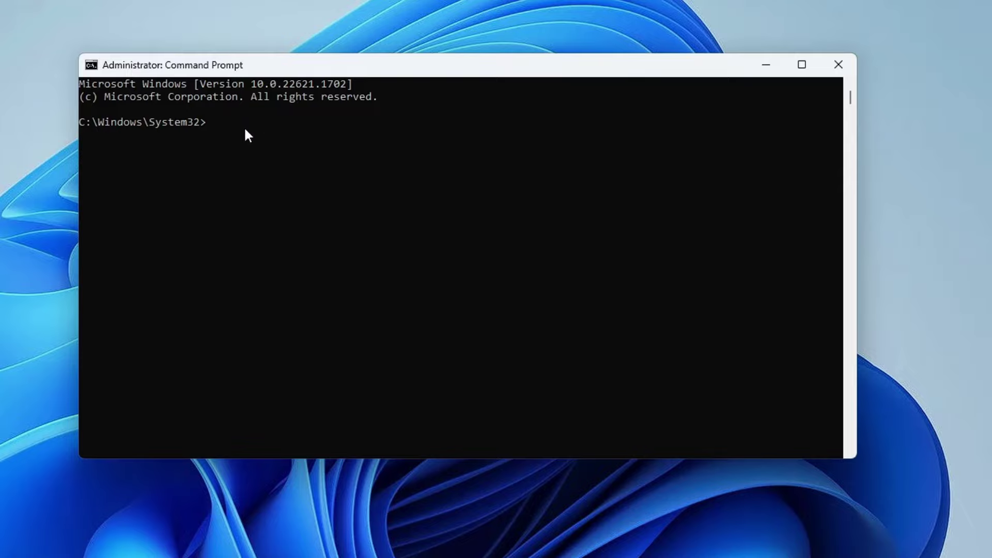
key(ctrl+v)
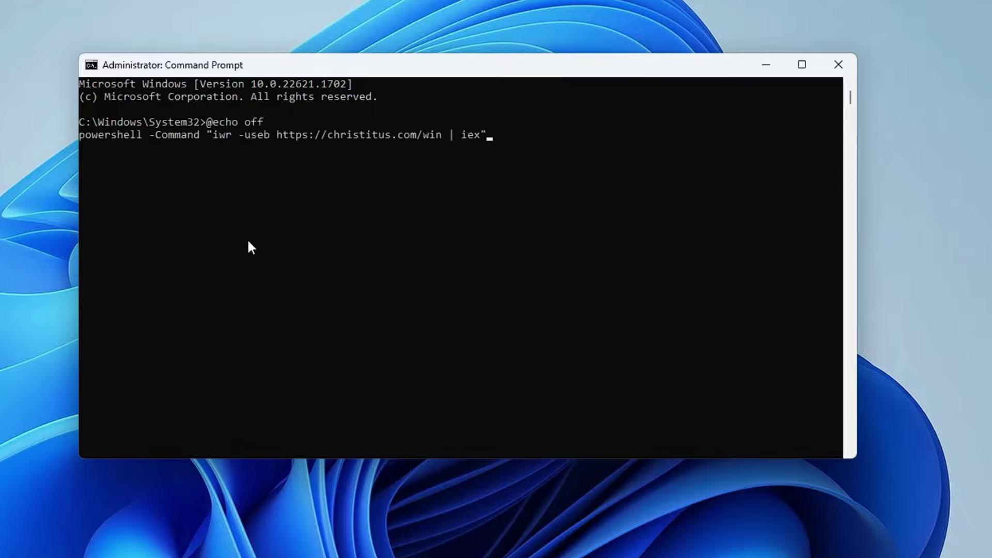
key(Return)
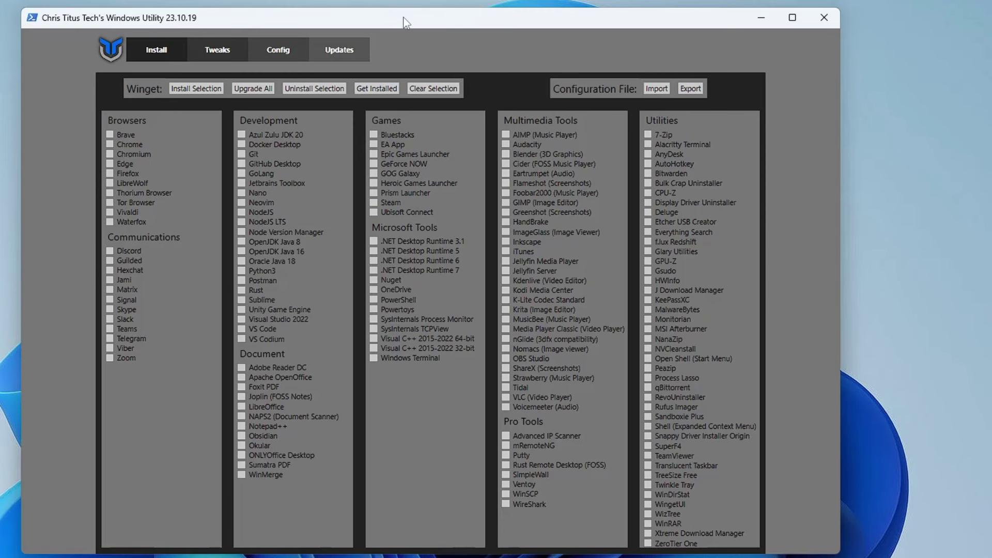
drag(405, 23, 429, 35)
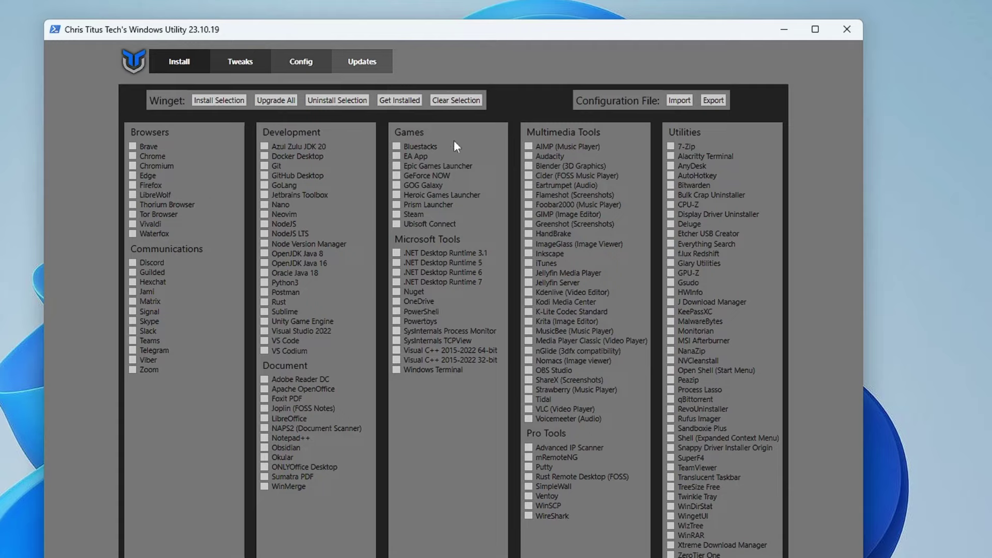
Apply the recommended Desktop selection of tweaks and add Delete Temporary Files and Run Disk Cleanup
click(246, 68)
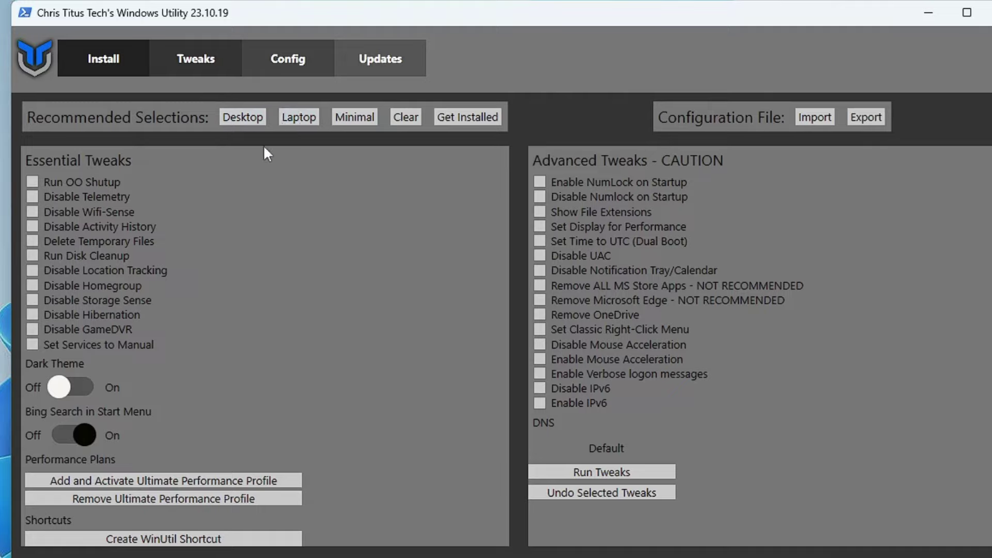
click(244, 119)
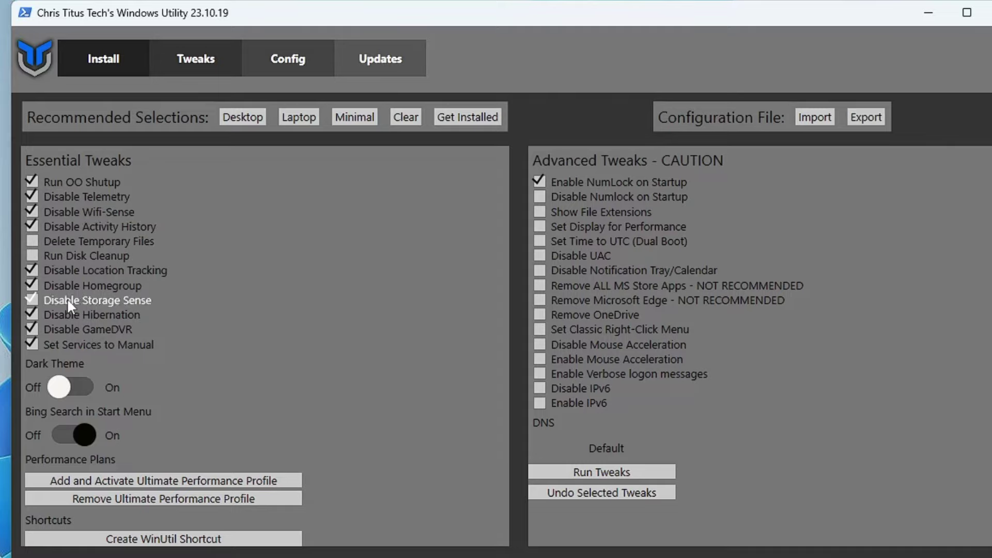
click(31, 242)
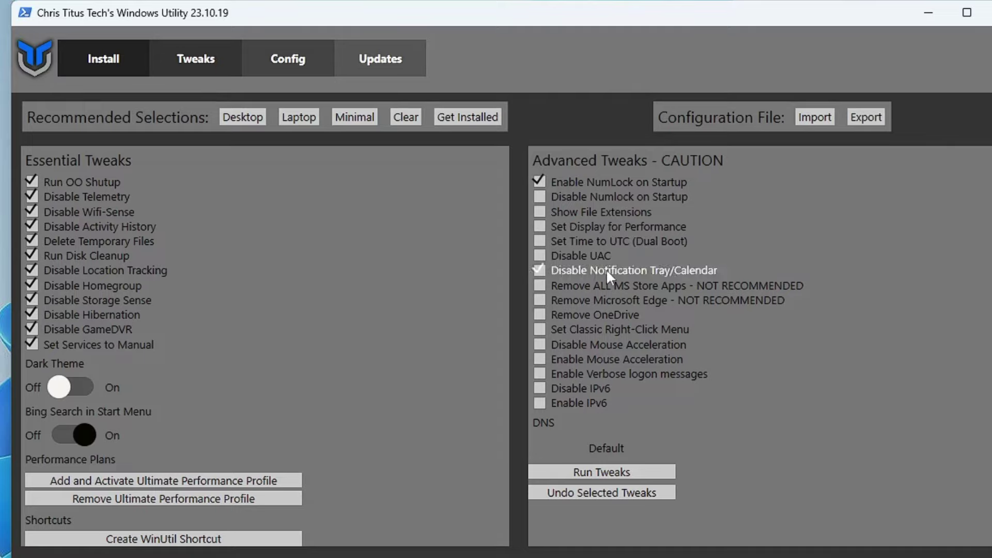
Add the Disable Notification Tray/Calendar, Remove Microsoft Edge, Remove OneDrive and Disable IPv6 tweaks, run all selected tweaks and close the Edge removal window
click(540, 301)
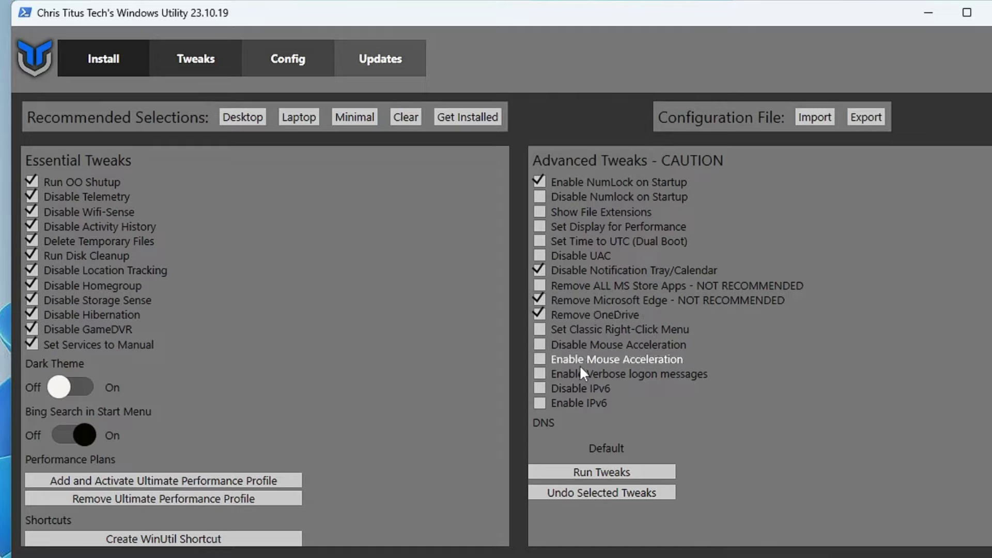
click(543, 391)
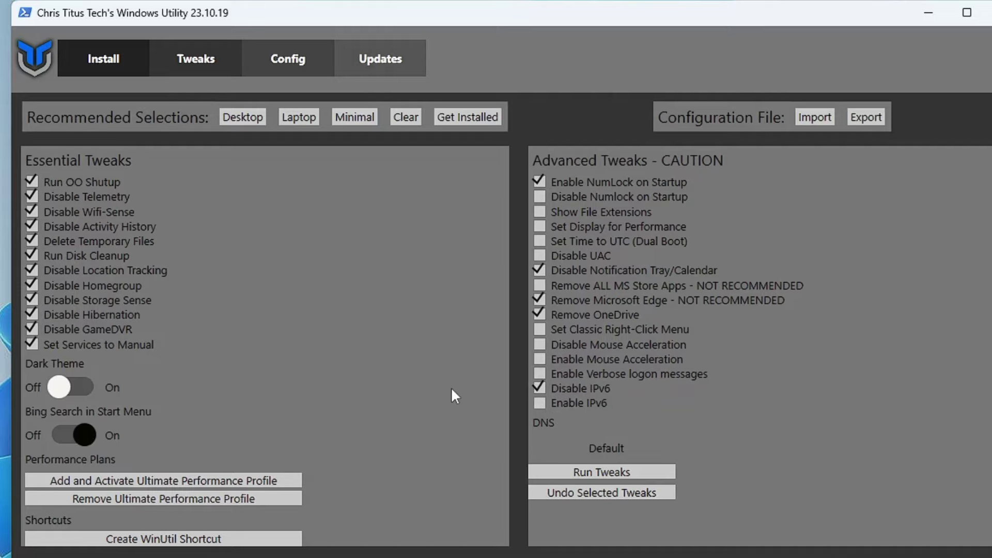
click(599, 478)
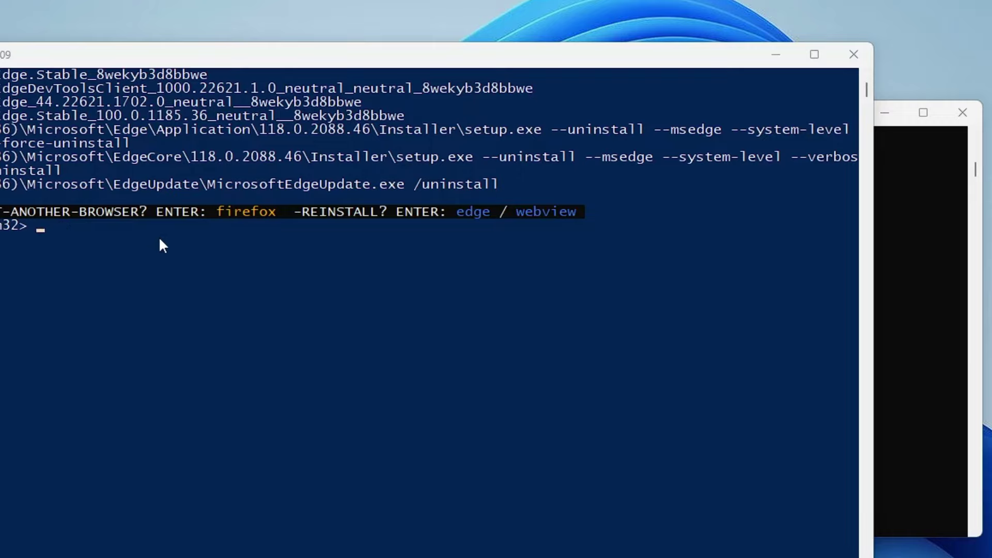
click(854, 55)
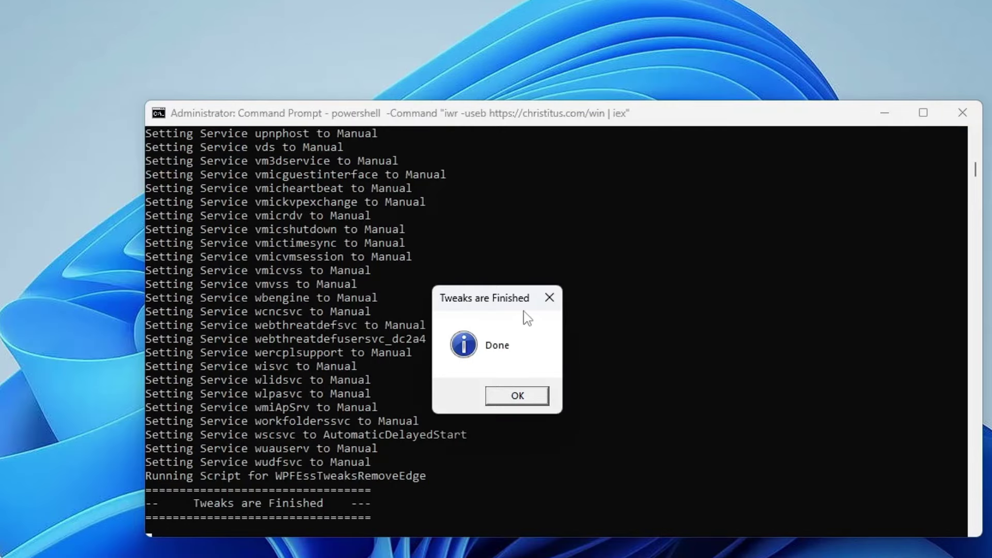
Dismiss the Tweaks are Finished message, close Command Prompt and clear the disk space notification
click(516, 398)
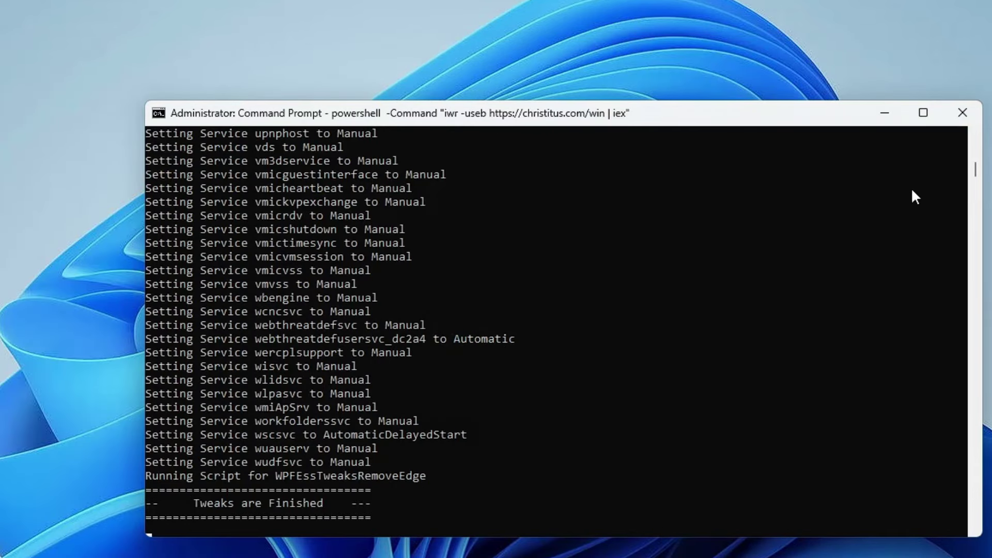
click(955, 117)
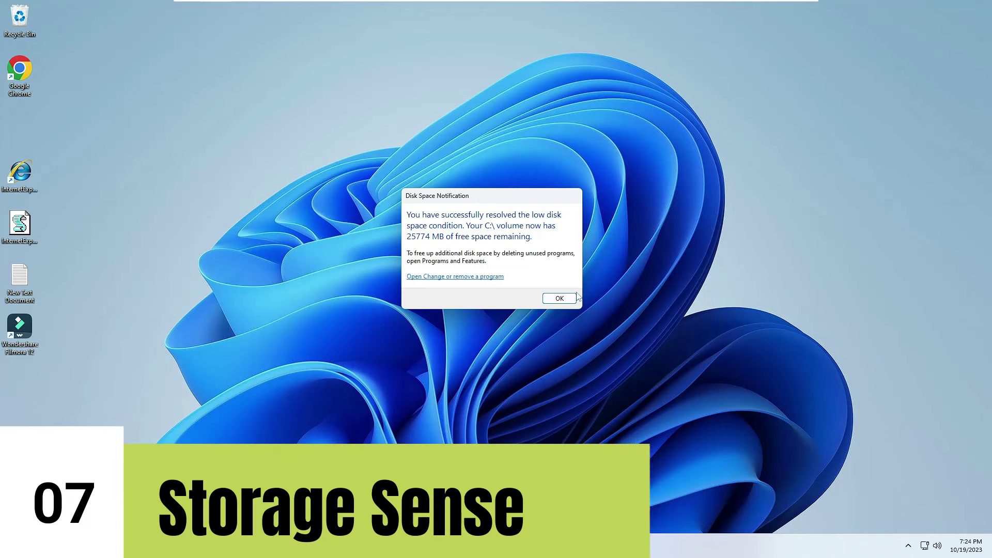
click(596, 380)
Open the Storage page of the Windows System settings
key(super+x)
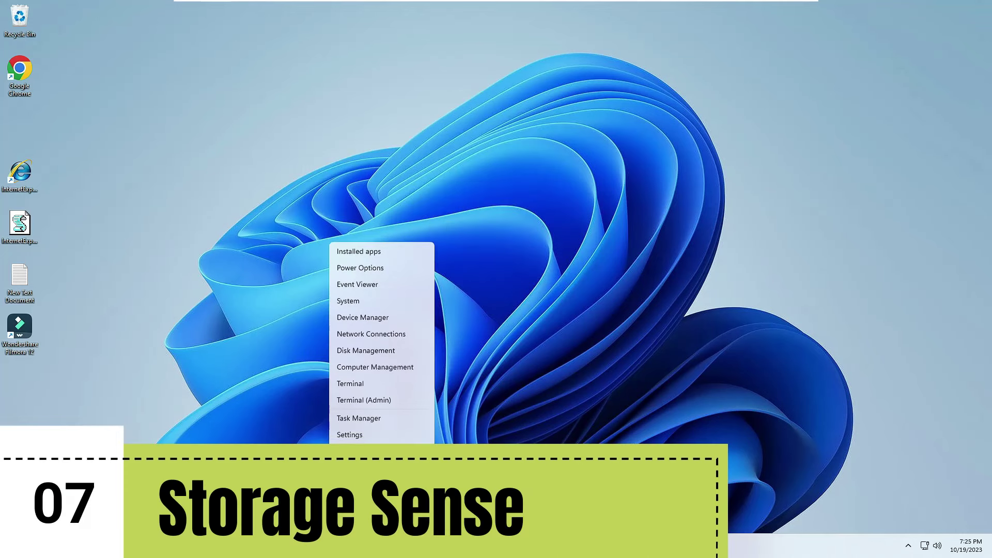
click(372, 438)
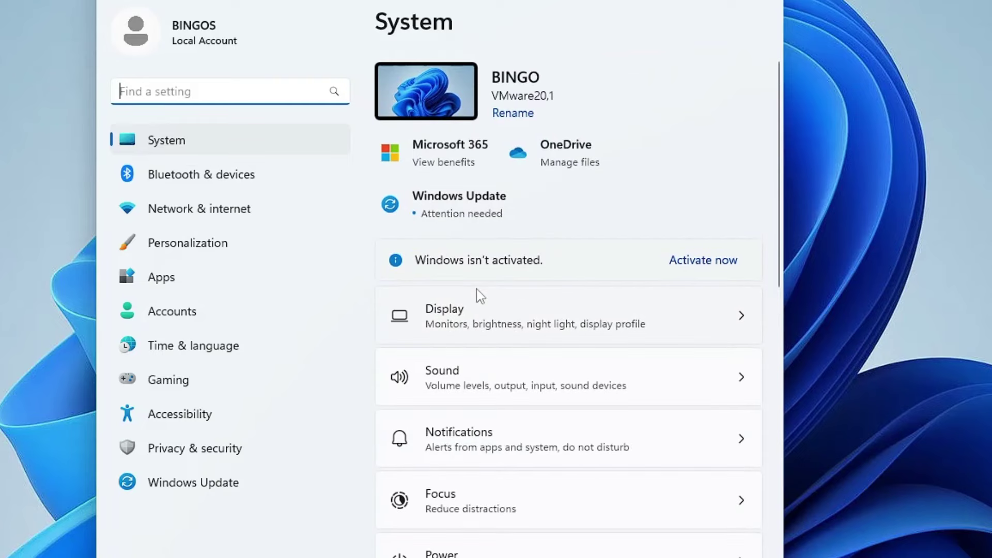
scroll(476, 293, down, 5)
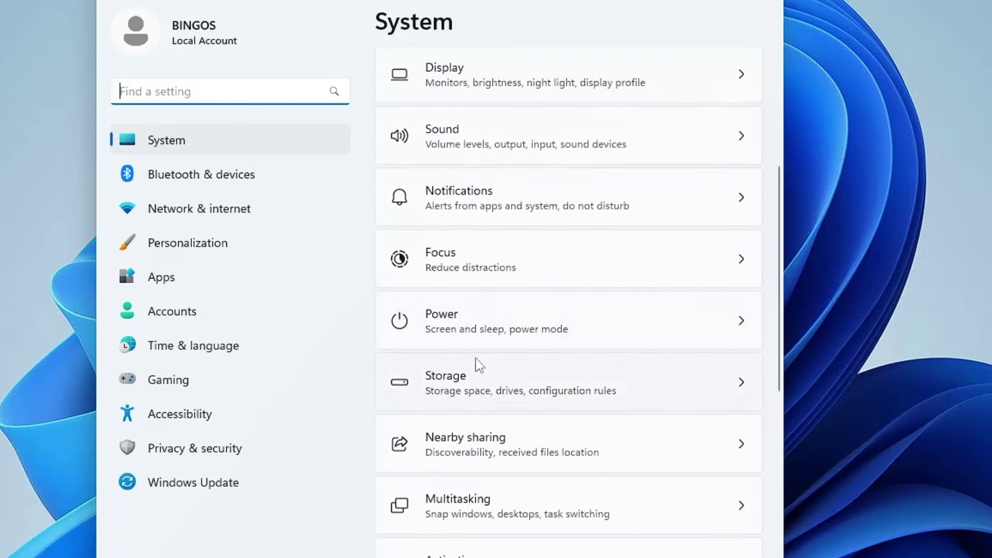
scroll(475, 357, down, 2)
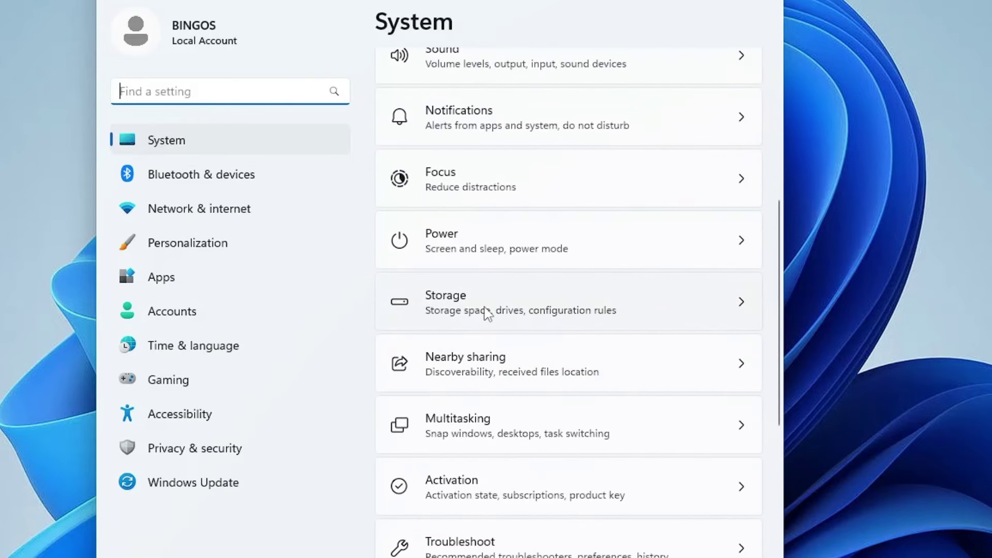
click(486, 313)
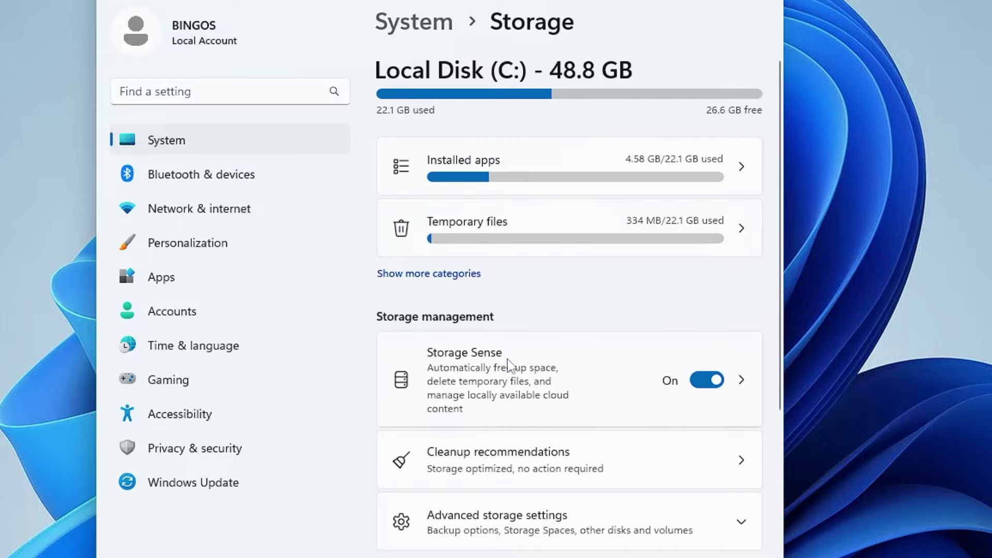
Review the temporary files offered for removal and add the Recycle Bin to the selection
click(499, 239)
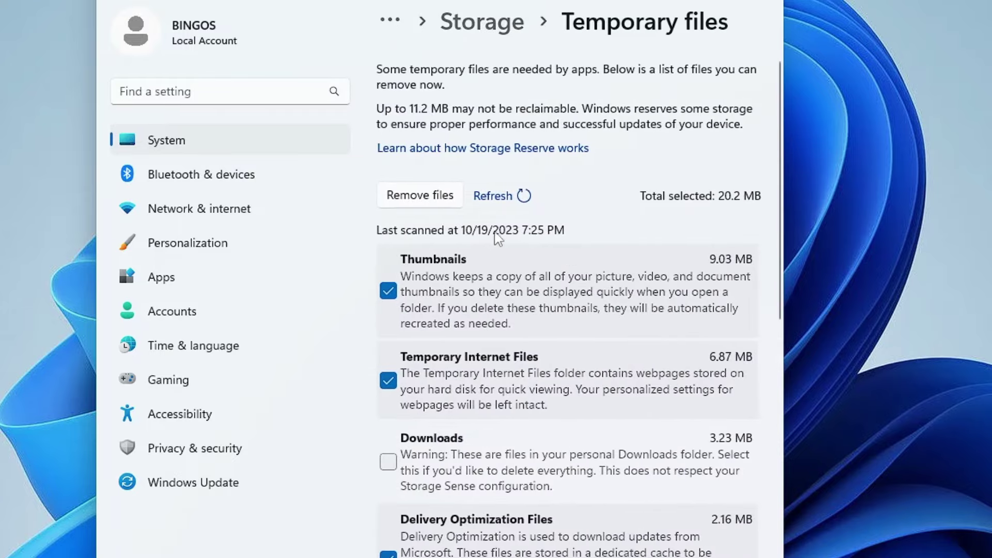
scroll(471, 258, down, 2)
scroll(467, 284, down, 1)
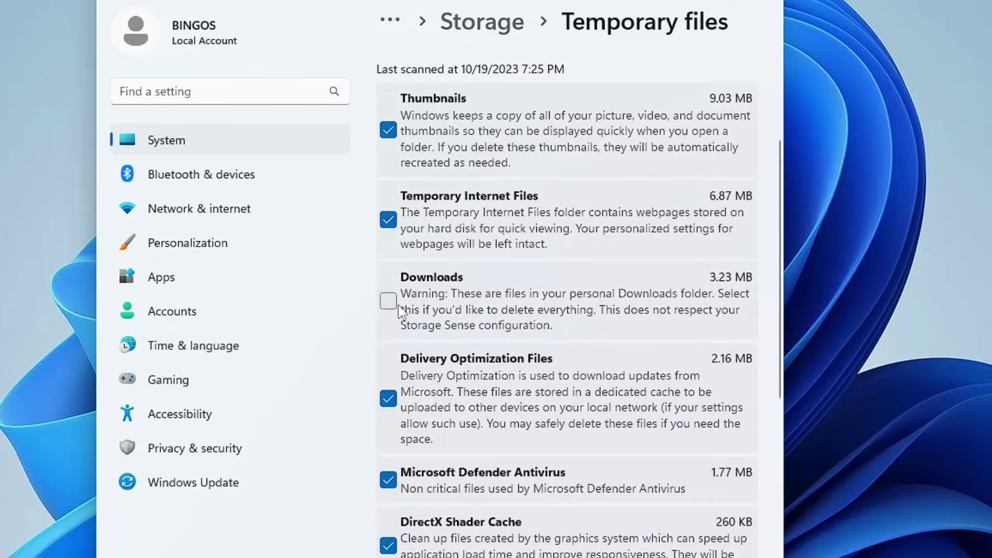
scroll(414, 305, down, 4)
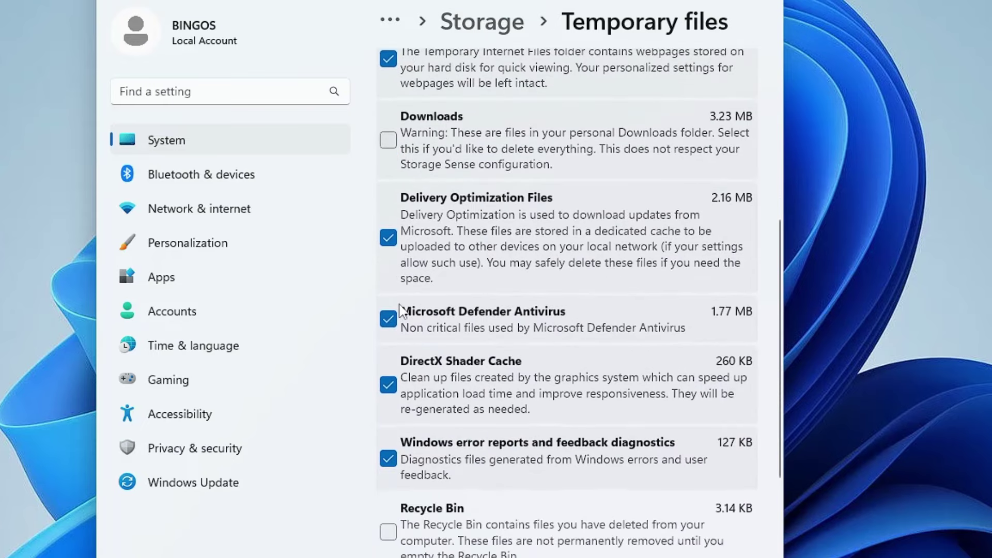
scroll(424, 297, down, 2)
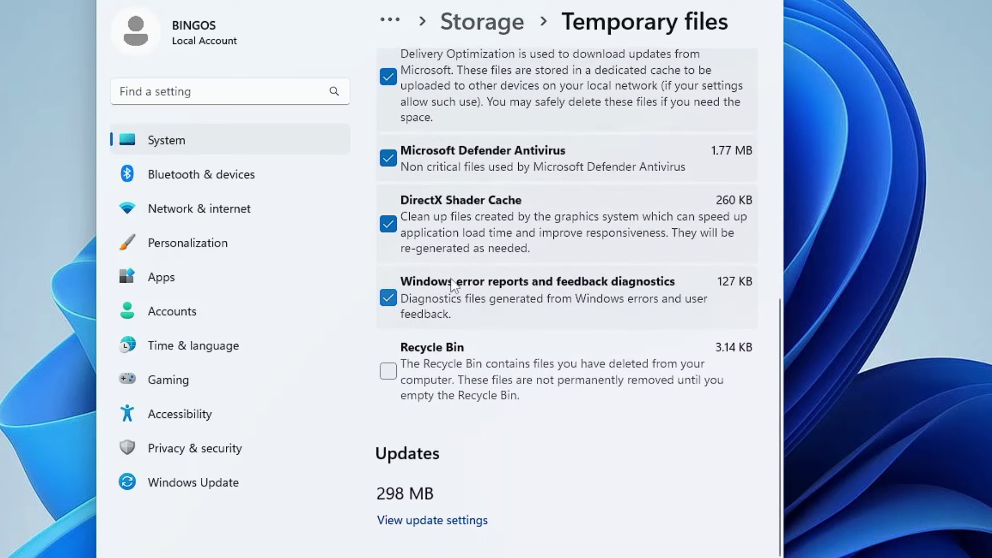
click(390, 377)
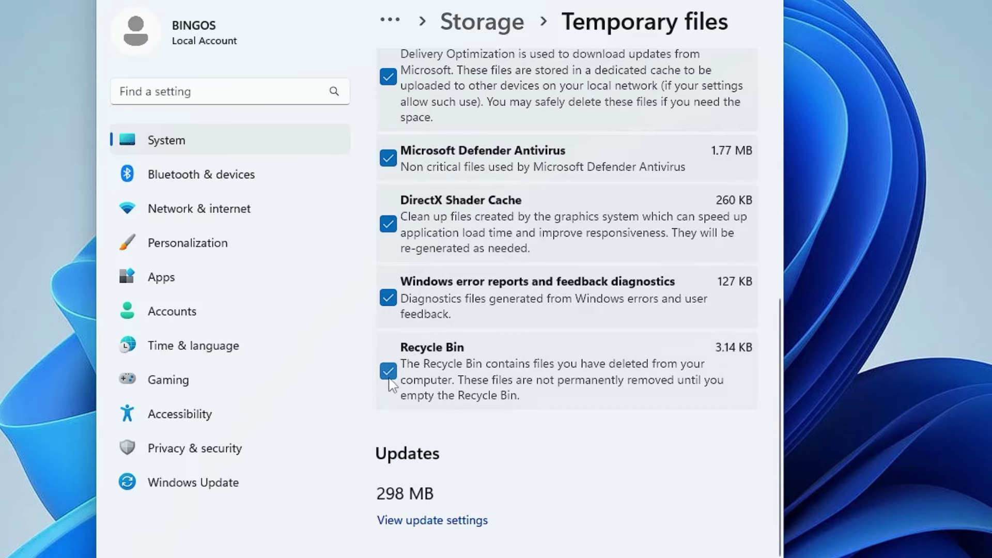
scroll(391, 384, up, 10)
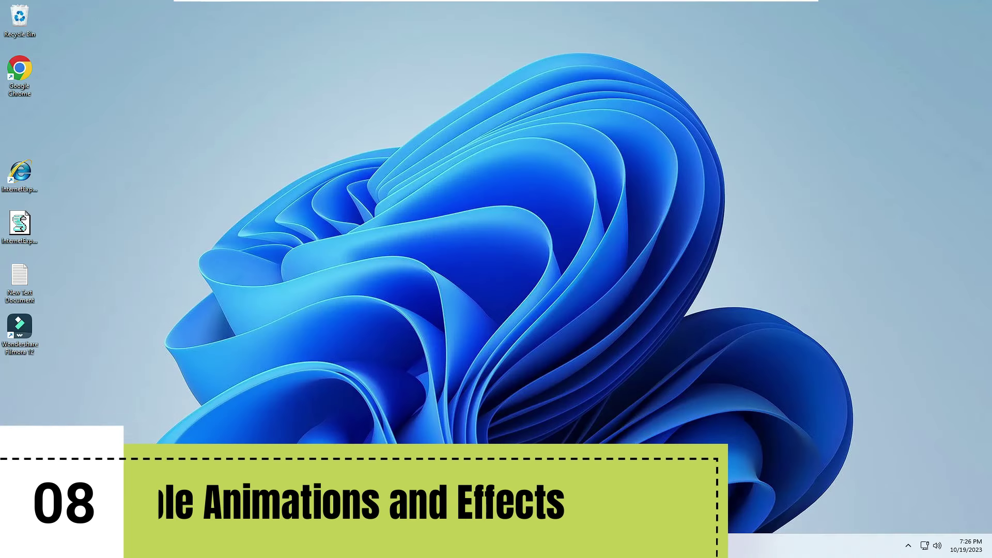
Search for sysdm.cpl, open System Properties and bring up the advanced Performance settings
click(419, 545)
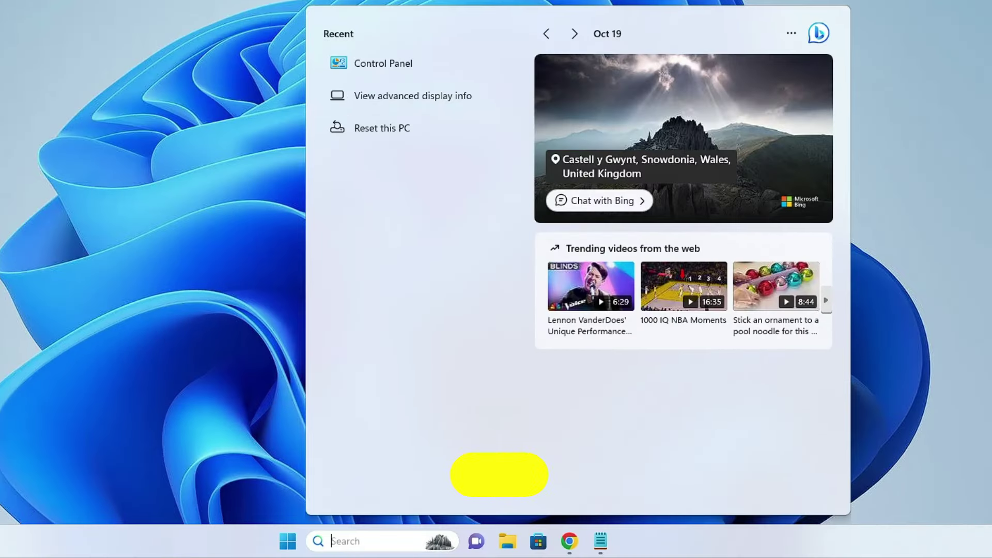
text(sysdm cpl)
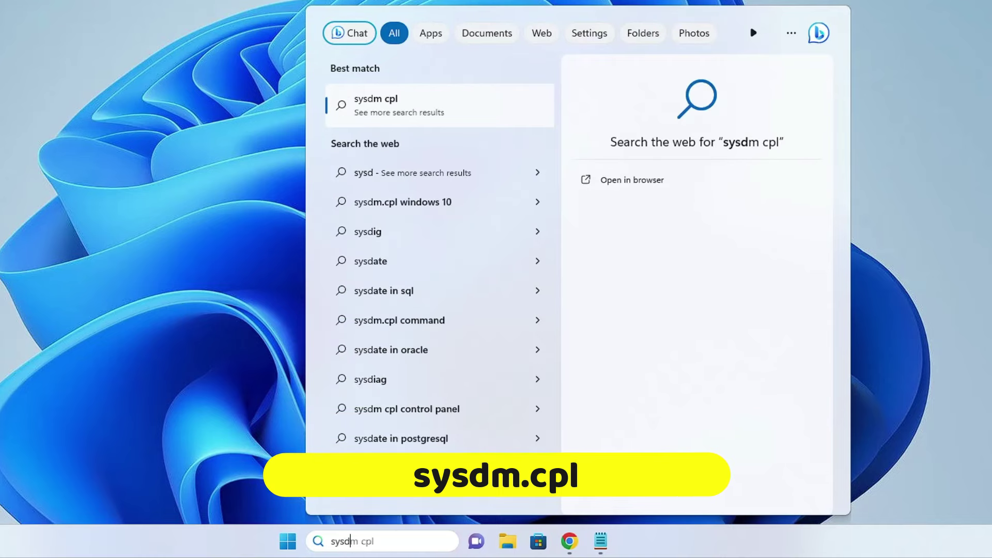
text(m.cpl)
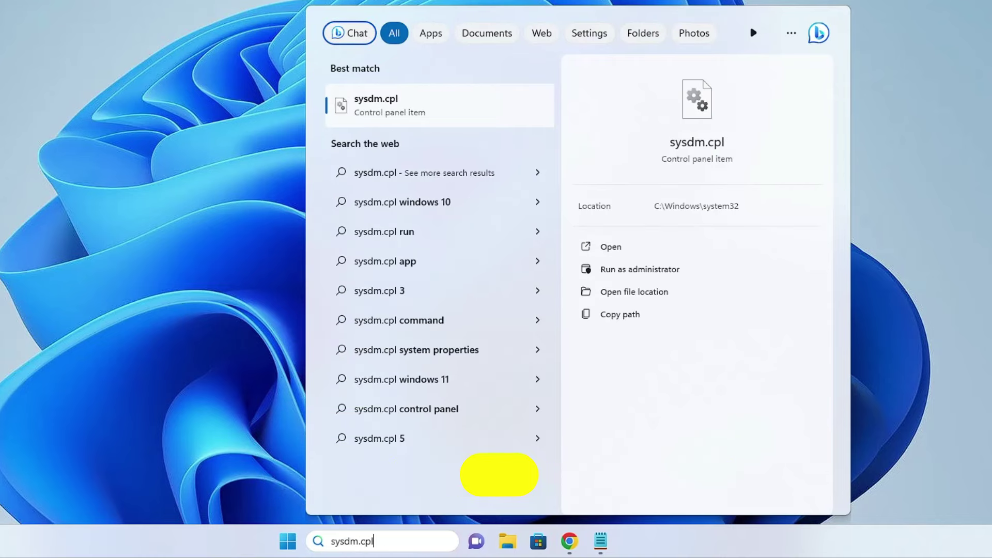
key(Return)
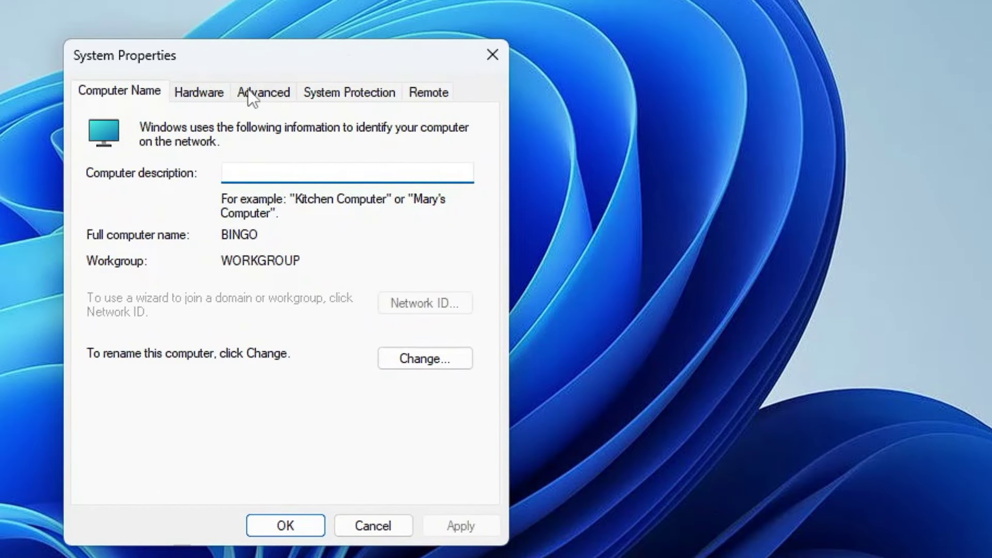
click(270, 94)
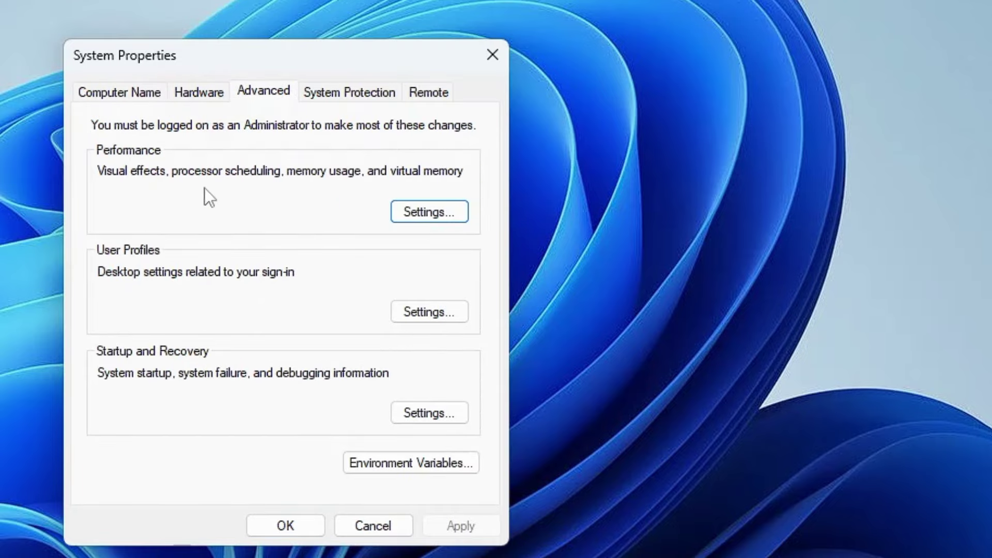
click(430, 212)
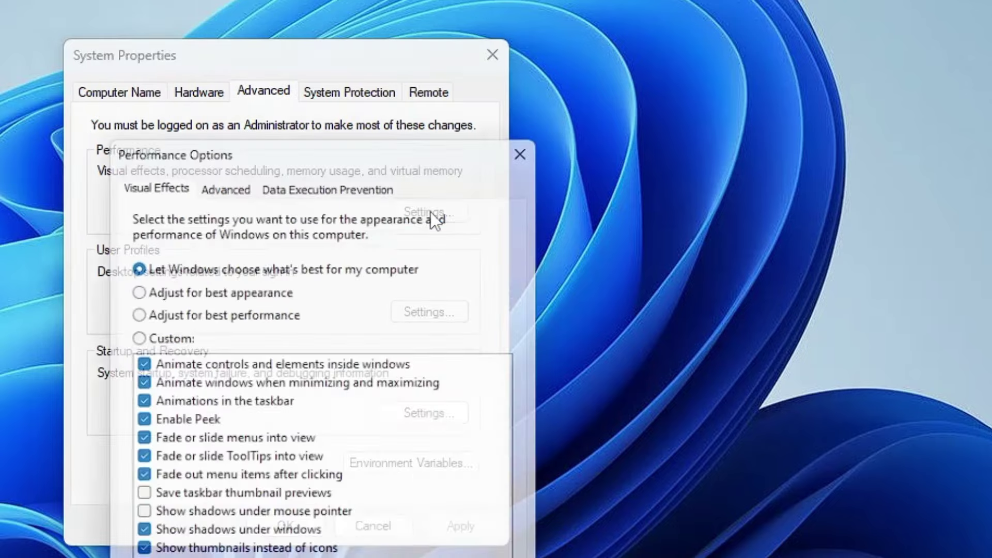
Adjust visual effects for best performance, re-enable Show thumbnails instead of icons, Smooth edges of screen fonts and Enable Peek, and accept the settings
drag(348, 140, 352, 0)
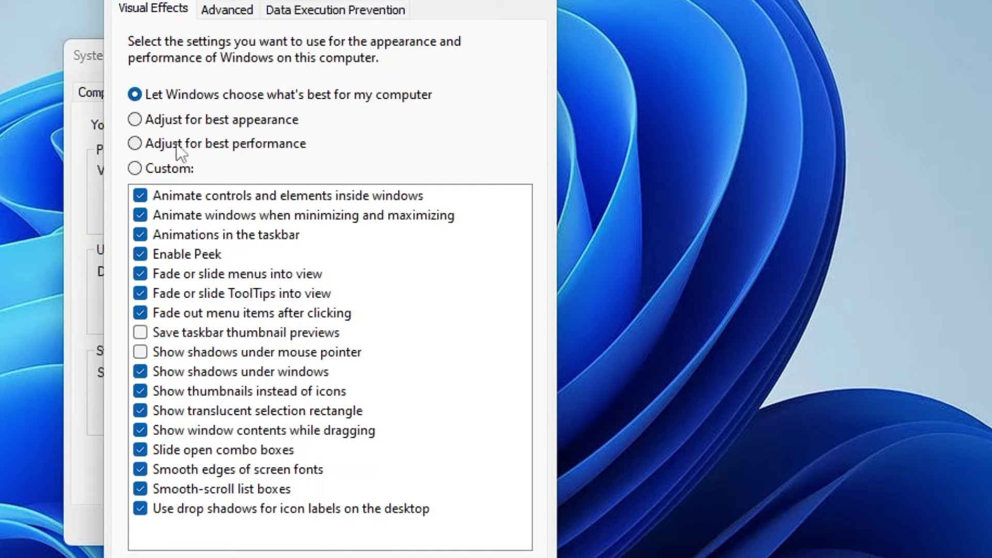
click(137, 143)
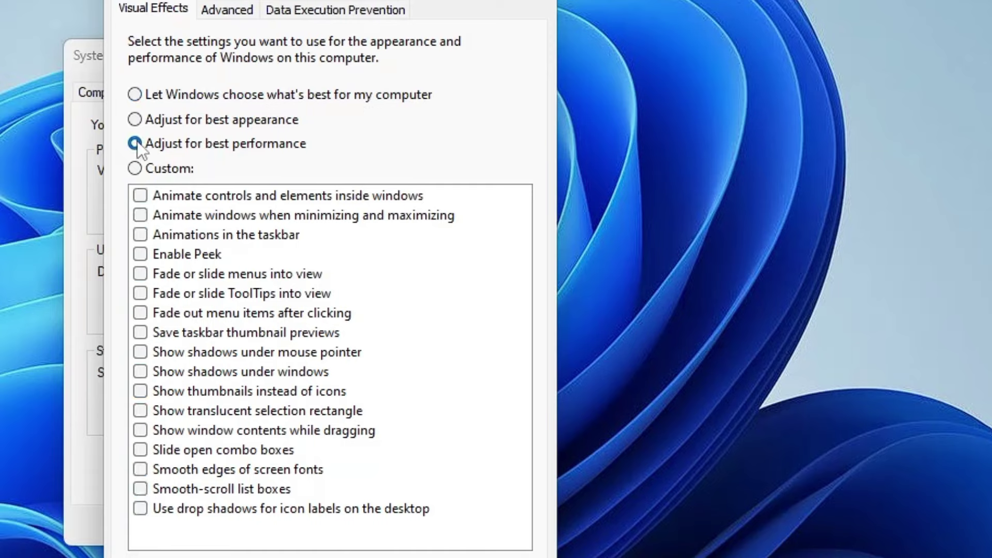
click(140, 394)
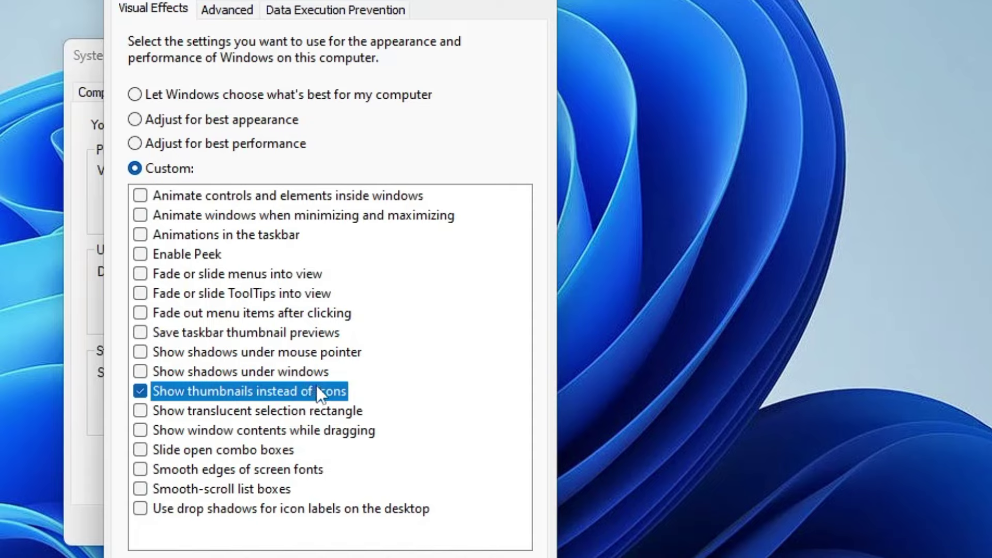
click(210, 470)
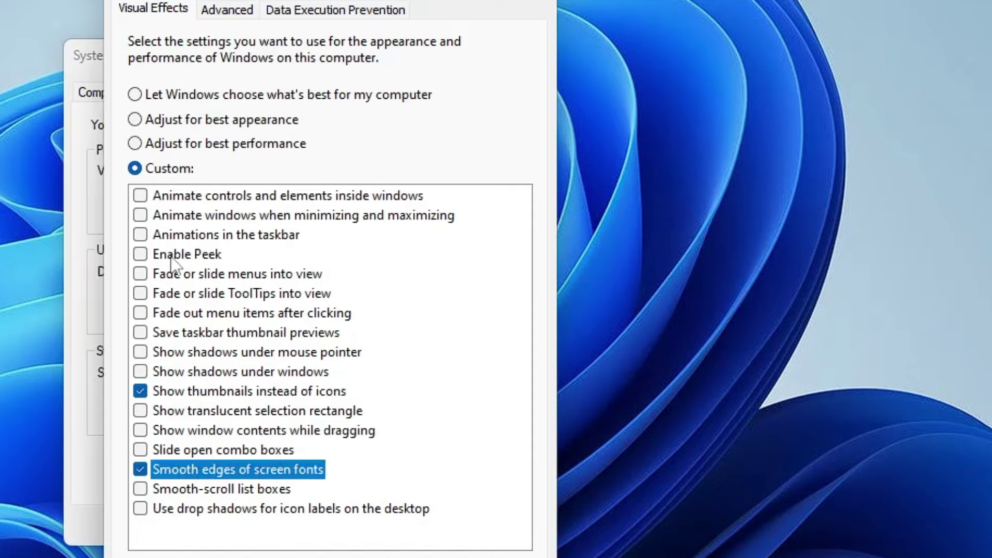
click(152, 256)
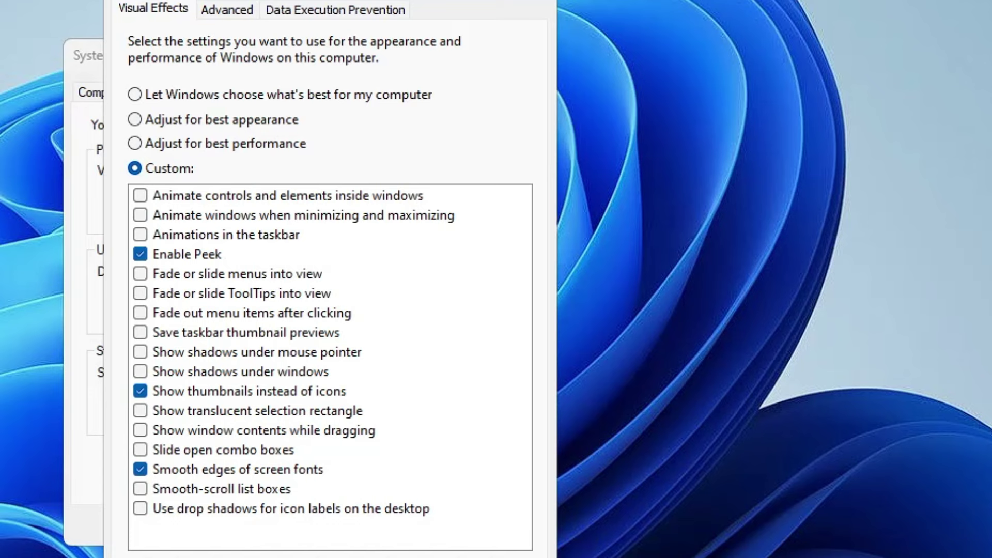
click(308, 526)
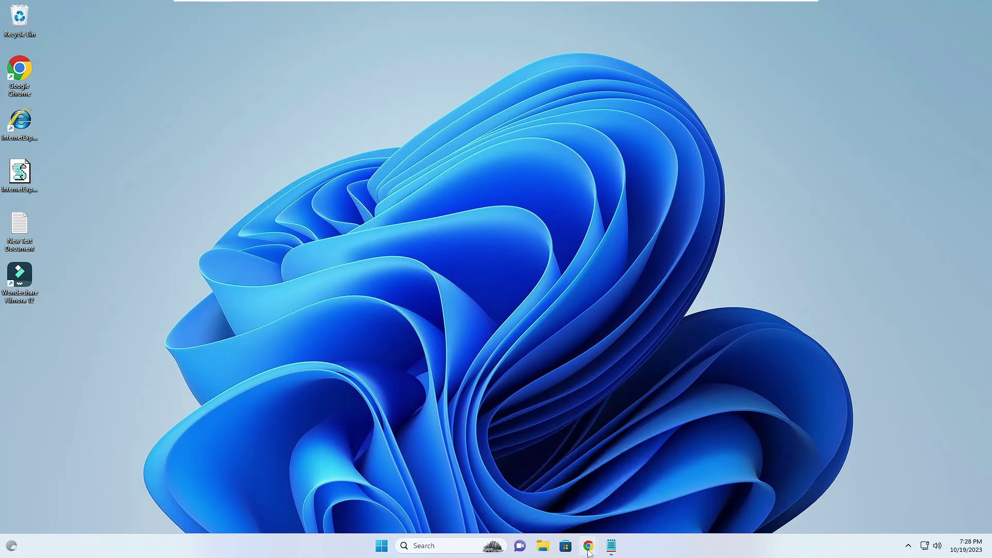
Switch to Chrome and download the 64-bit version of HitmanPro's free 30-day trial from hitmanpro.com
mouse_move(588, 546)
click(572, 498)
scroll(452, 323, down, 2)
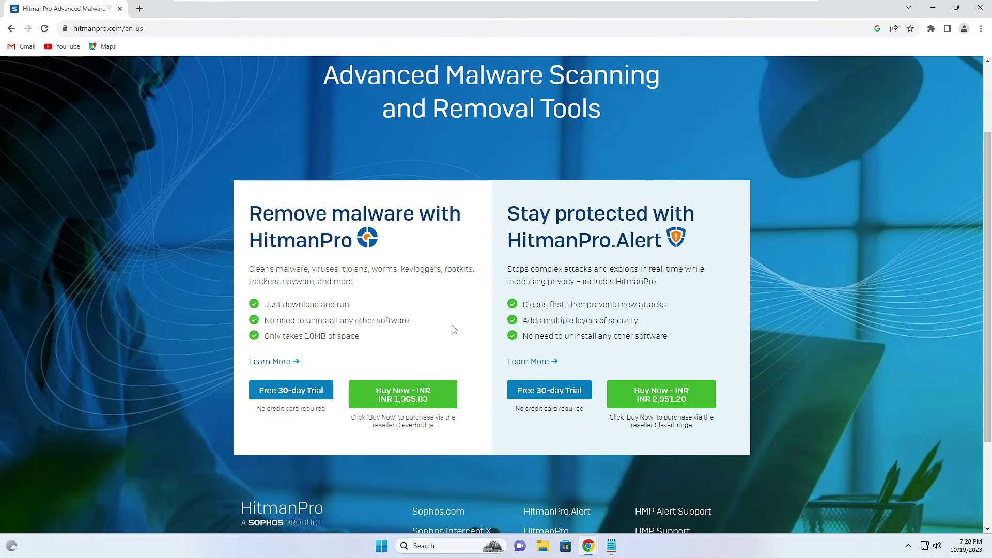
click(300, 397)
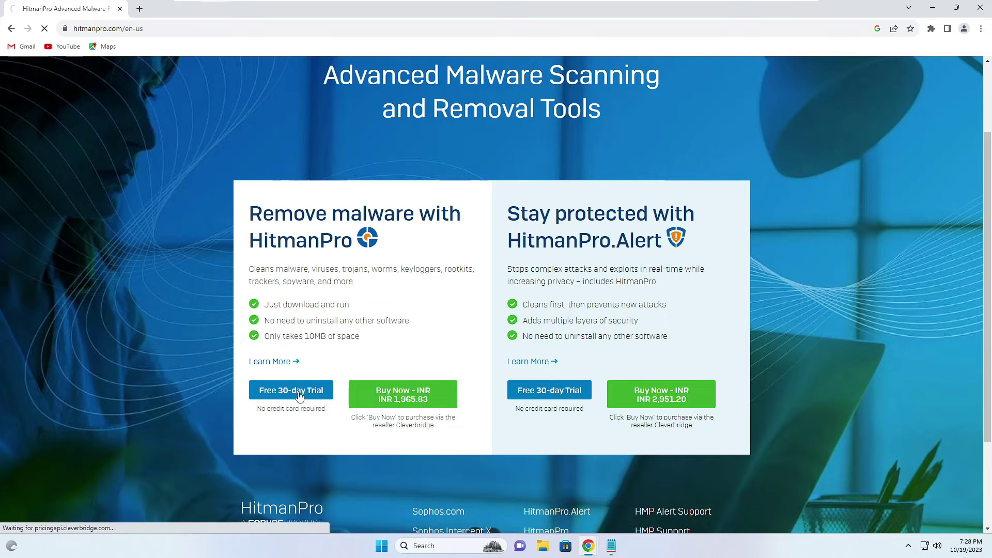
scroll(305, 394, down, 2)
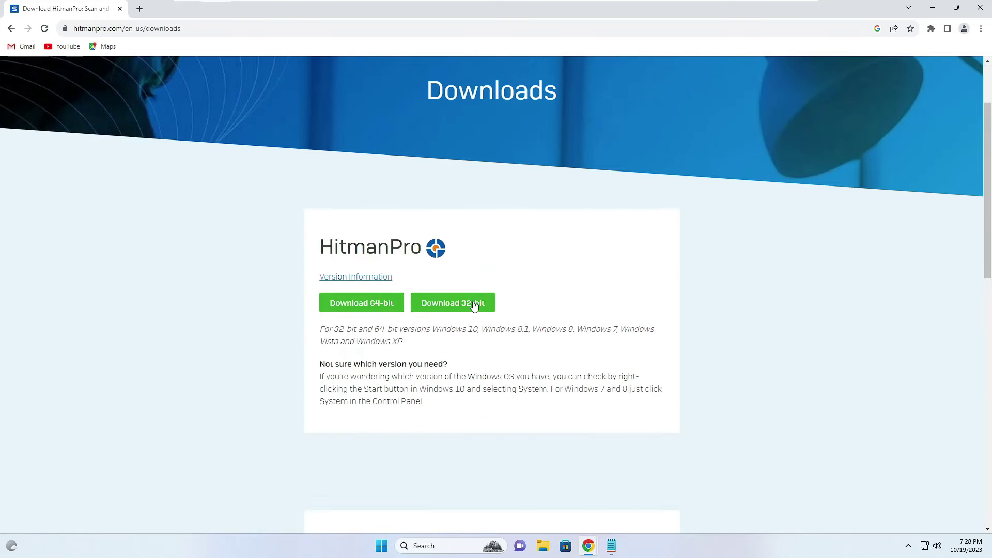
click(368, 307)
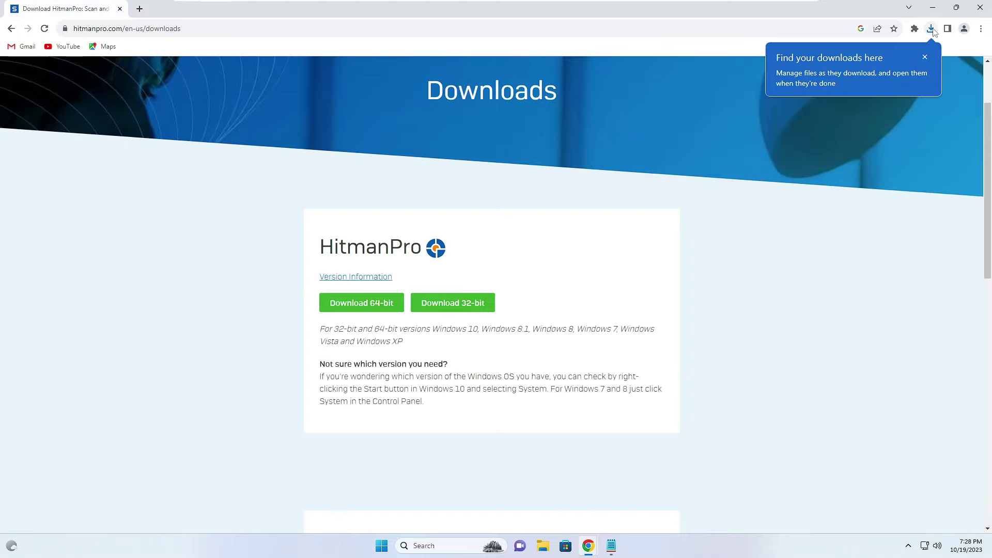
Run the downloaded HitmanPro_x64.exe and allow it to make changes to the device
click(931, 28)
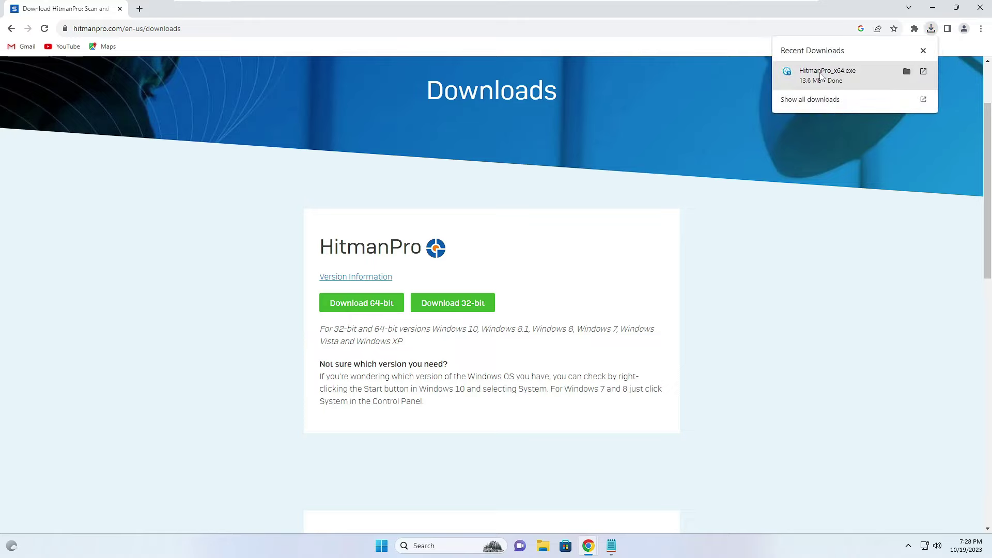
click(821, 75)
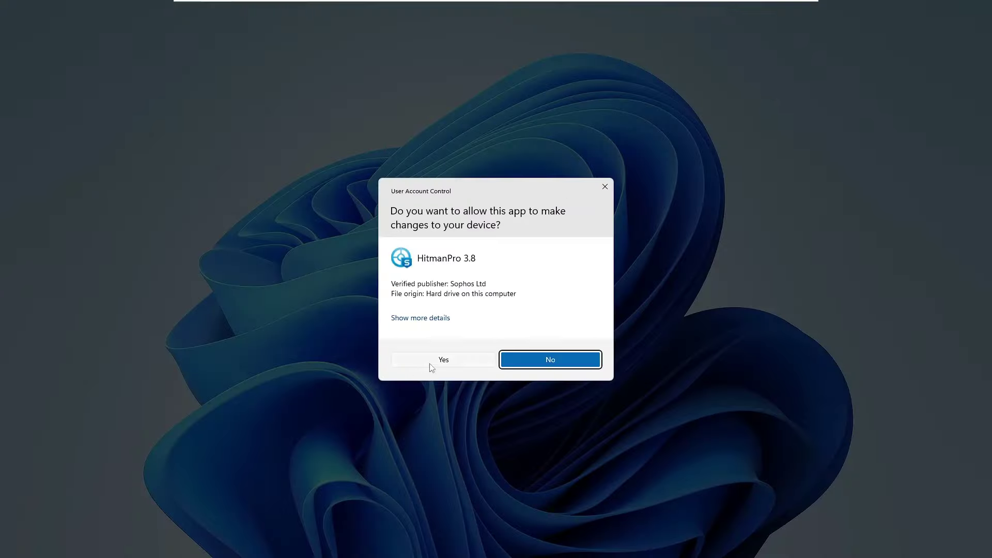
click(430, 364)
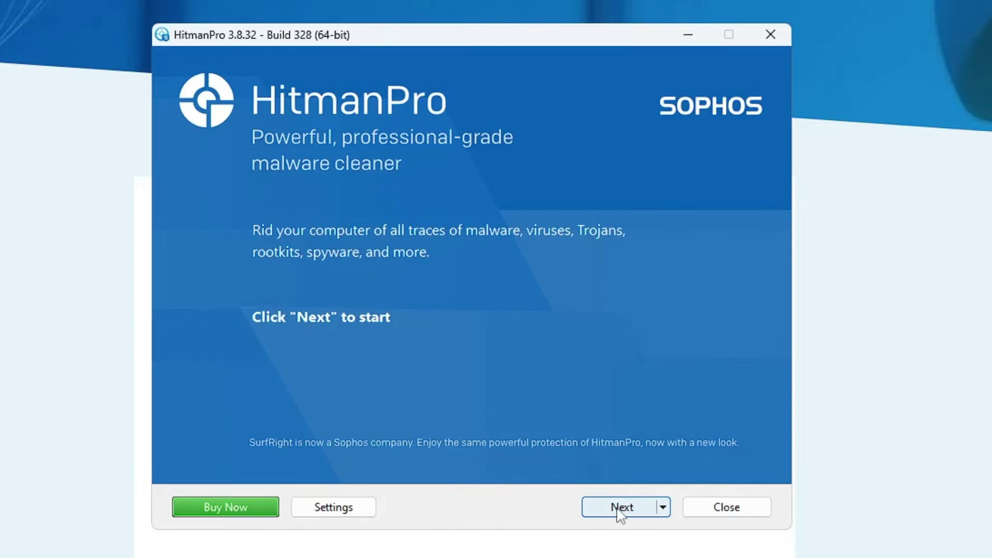
Set HitmanPro to perform only a one-time scan of this computer and start the scan
click(620, 509)
click(622, 512)
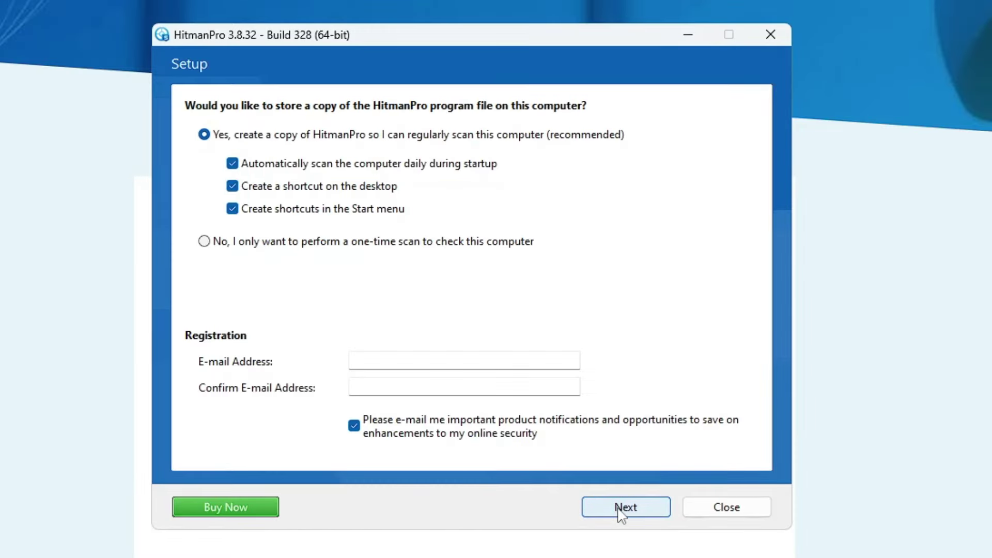
click(203, 243)
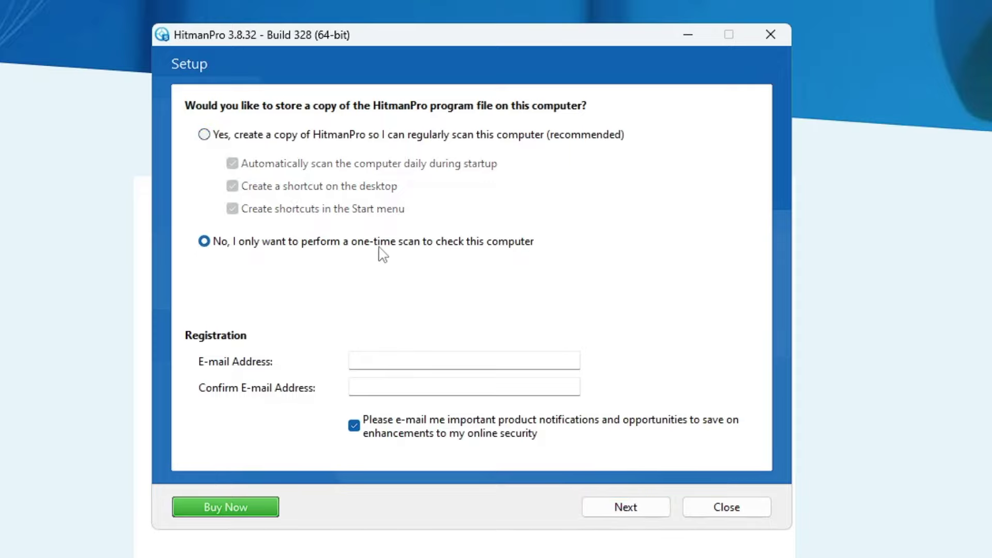
click(625, 509)
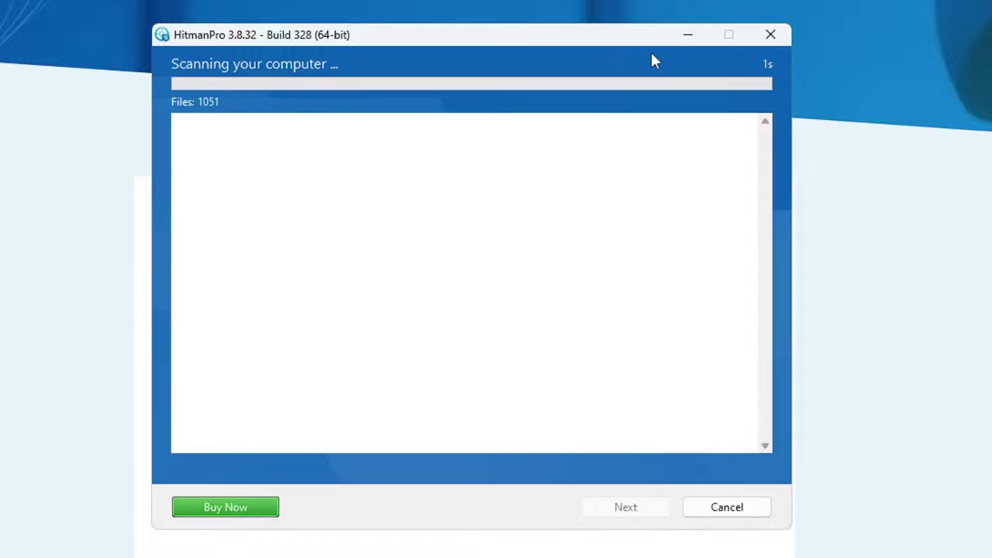
Minimize the HitmanPro window and open Chrome's main menu
click(689, 36)
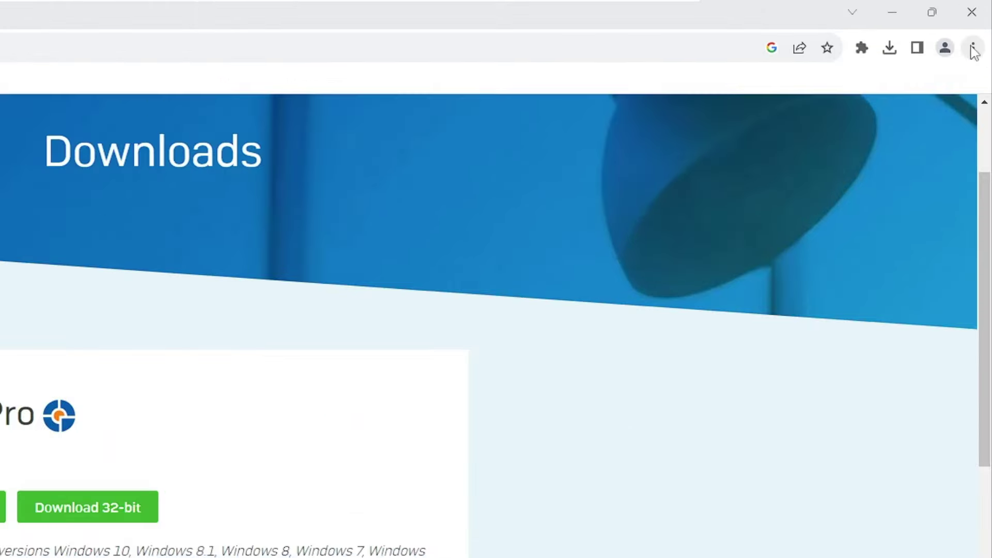
click(974, 49)
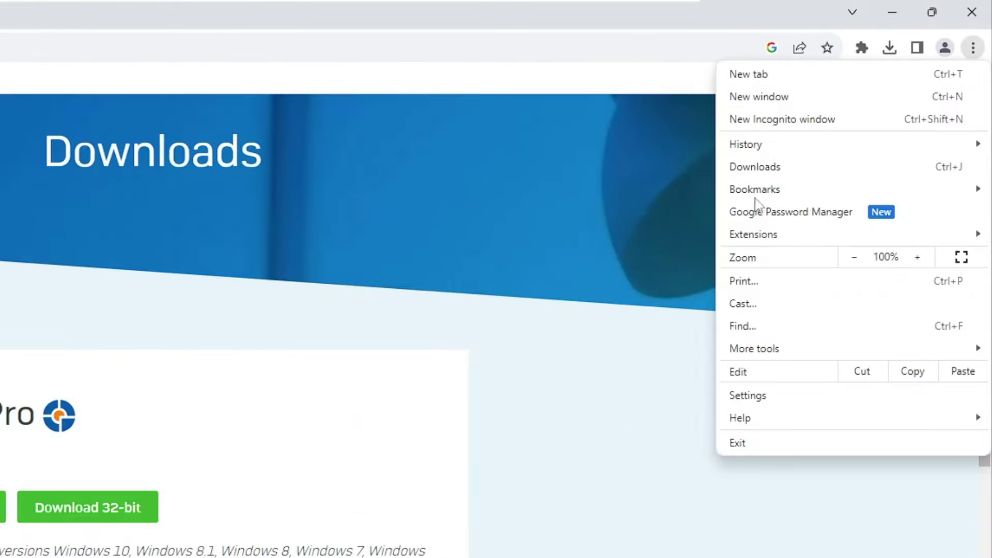